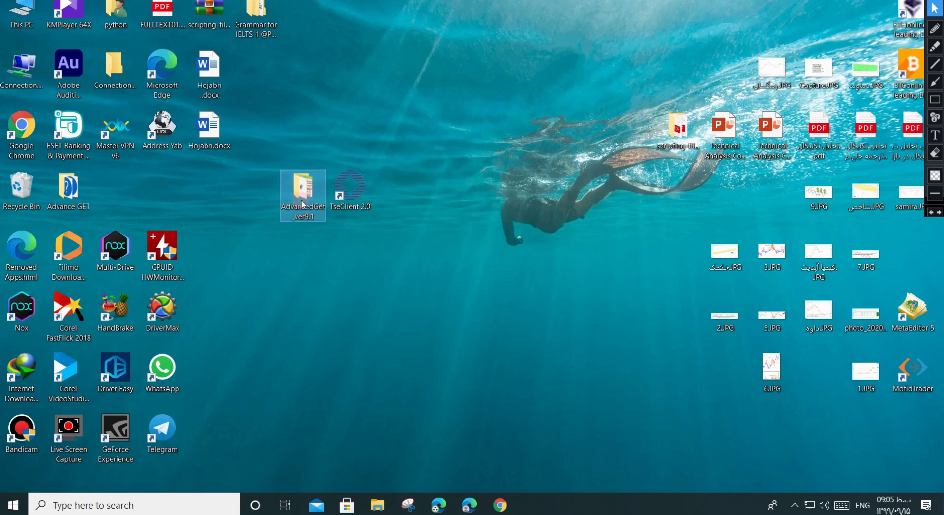
# - Move the Advance GET desktop folder beside the AdvancedGet_ver9.1 folder, and open it to view its contents
pyautogui.keyDown('ctrl'); pyautogui.click(68, 188); pyautogui.keyUp('ctrl')
pyautogui.moveTo(69, 189); pyautogui.dragTo(269, 195)
pyautogui.click(253, 189)
pyautogui.doubleClick(253, 189)
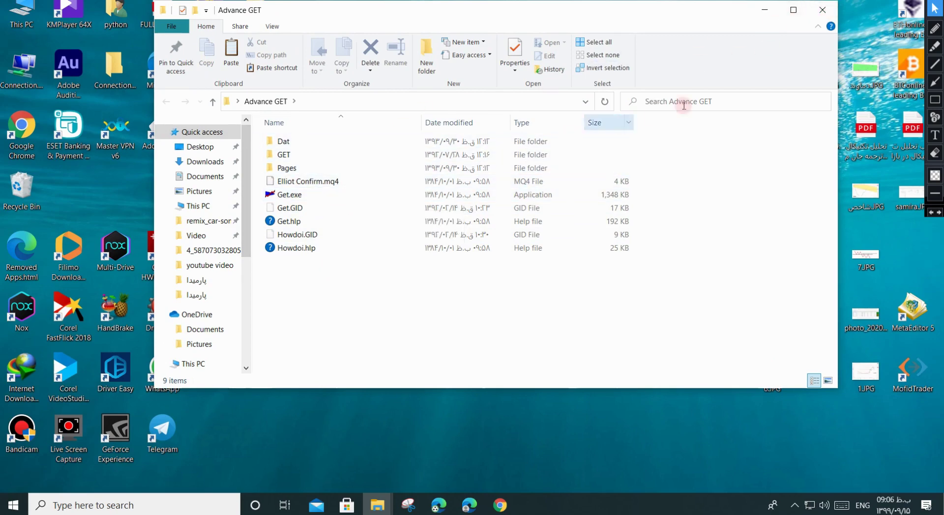
pyautogui.click(822, 10)
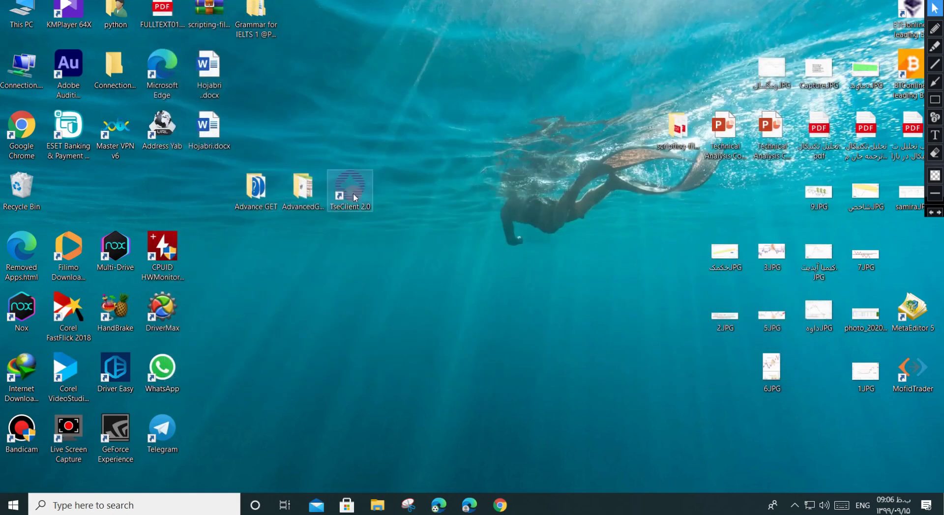
# - Open the AdvancedGet_ver9.1 folder and examine its setup, settings image and crack files
pyautogui.doubleClick(289, 192)
pyautogui.click(321, 302)
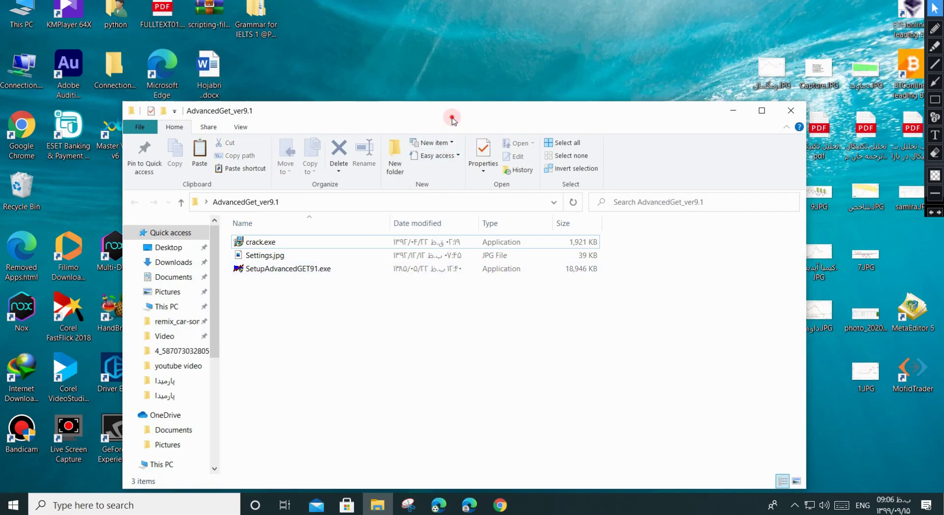
pyautogui.moveTo(449, 113); pyautogui.dragTo(455, 84)
pyautogui.click(338, 211)
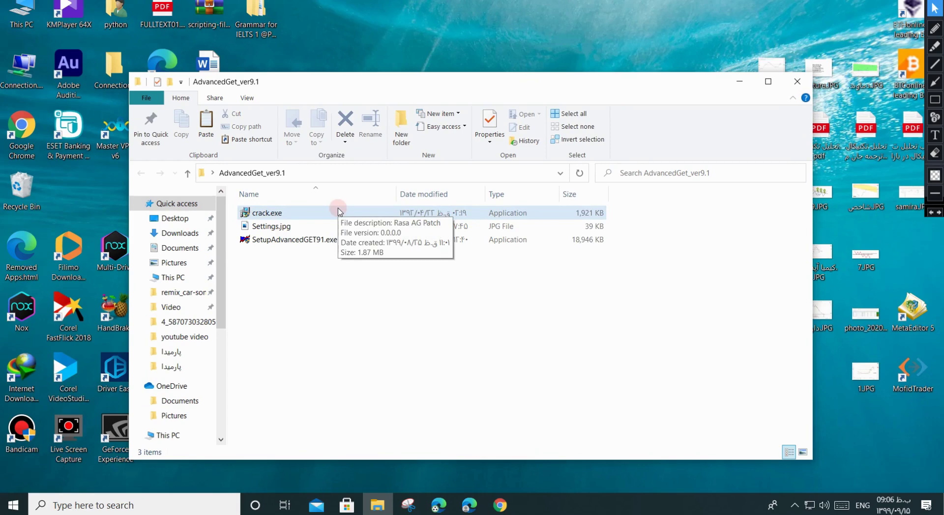
pyautogui.click(305, 240)
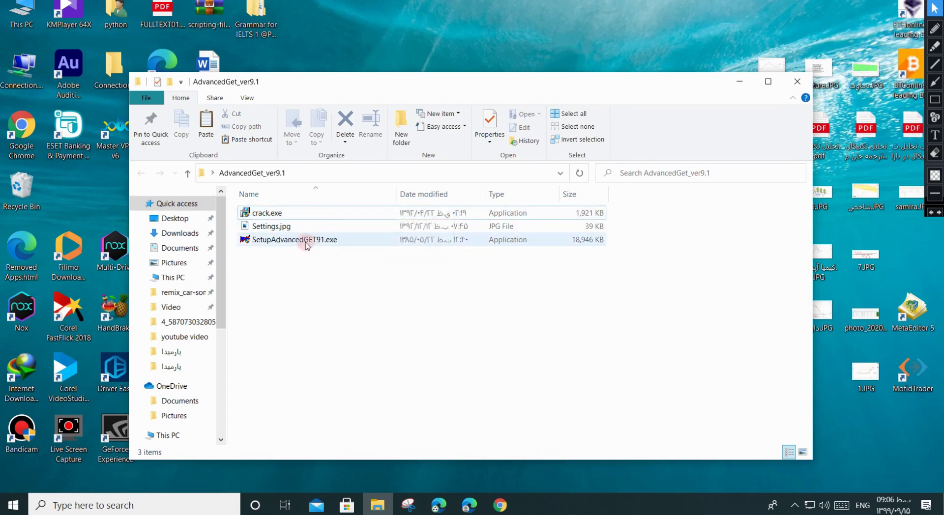
pyautogui.click(300, 217)
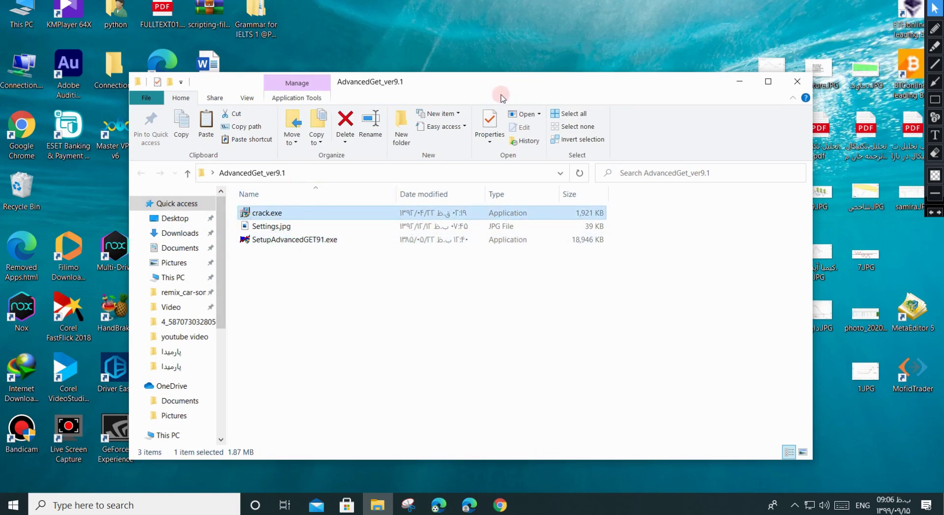
pyautogui.click(303, 240)
pyautogui.click(301, 226)
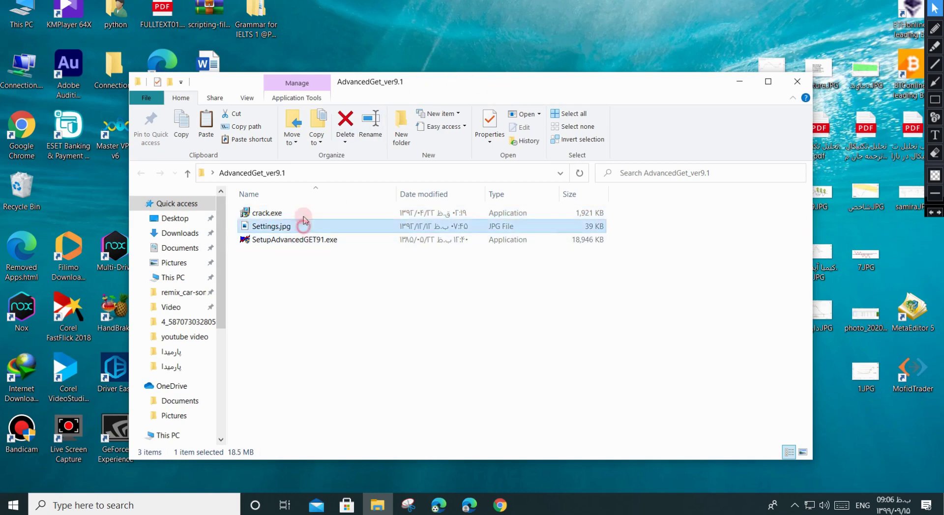
pyautogui.click(302, 213)
pyautogui.click(312, 240)
pyautogui.click(308, 226)
pyautogui.click(305, 213)
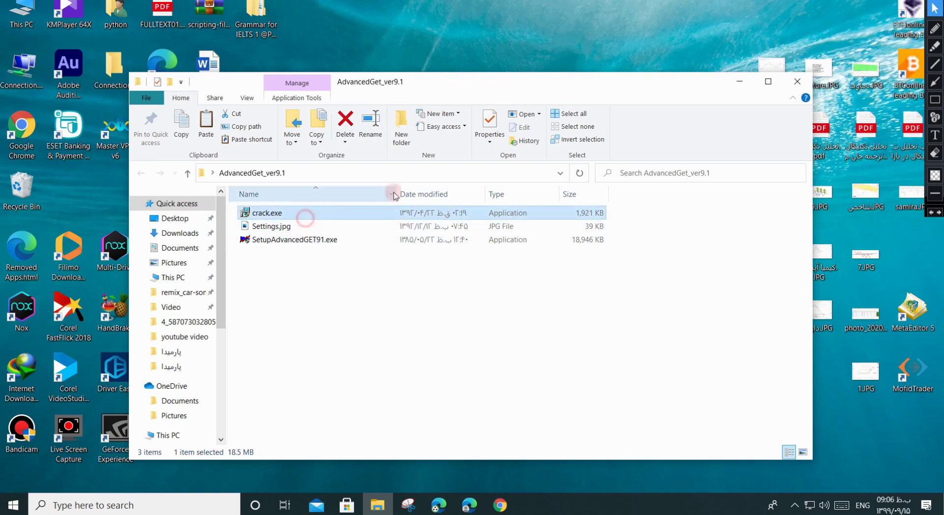
pyautogui.click(787, 88)
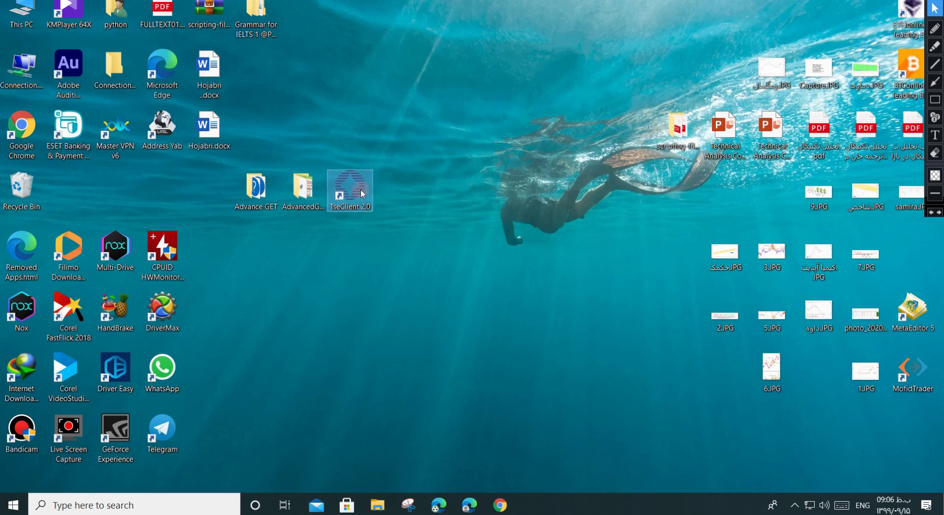
# - Switch to Chrome and download TseClientSetup.msi from the TseClient 2.0 page on tsetmc.com
pyautogui.click(499, 481)
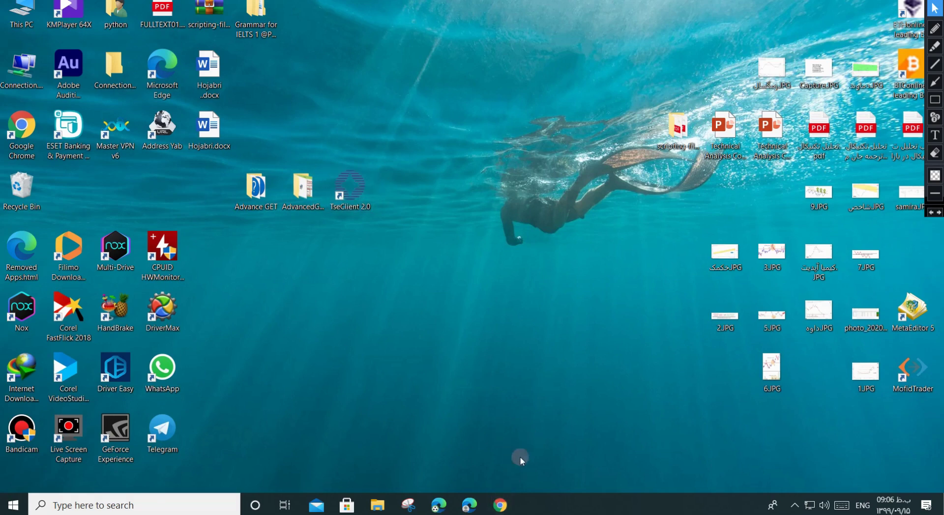
pyautogui.moveTo(503, 505)
pyautogui.click(565, 452)
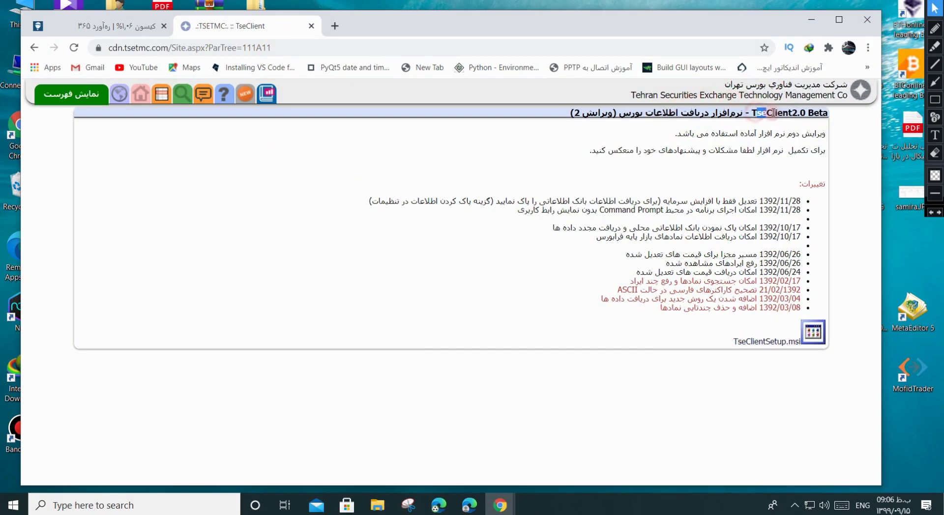
pyautogui.moveTo(771, 112); pyautogui.dragTo(833, 128)
pyautogui.click(835, 132)
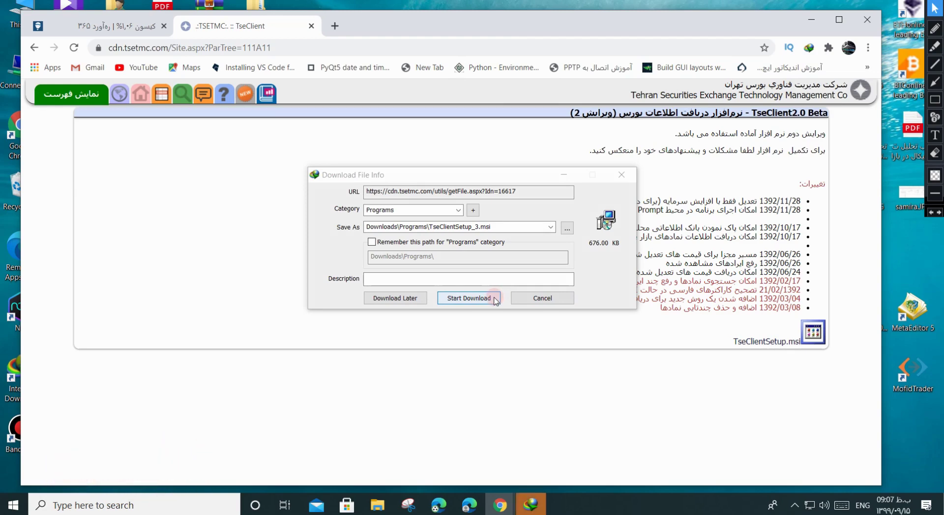
pyautogui.click(494, 299)
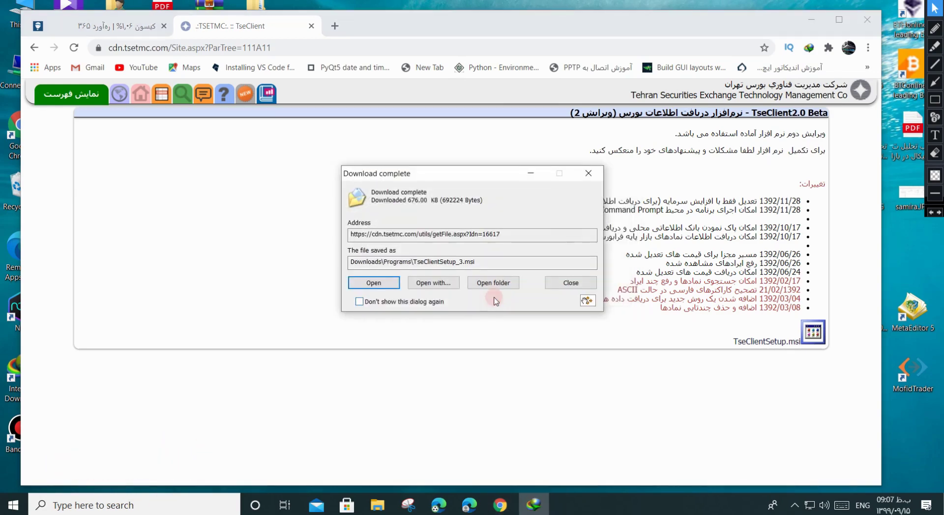
# - Launch the downloaded TseClient 2.0 installer and exit its setup wizard without repairing or removing the program
pyautogui.click(392, 283)
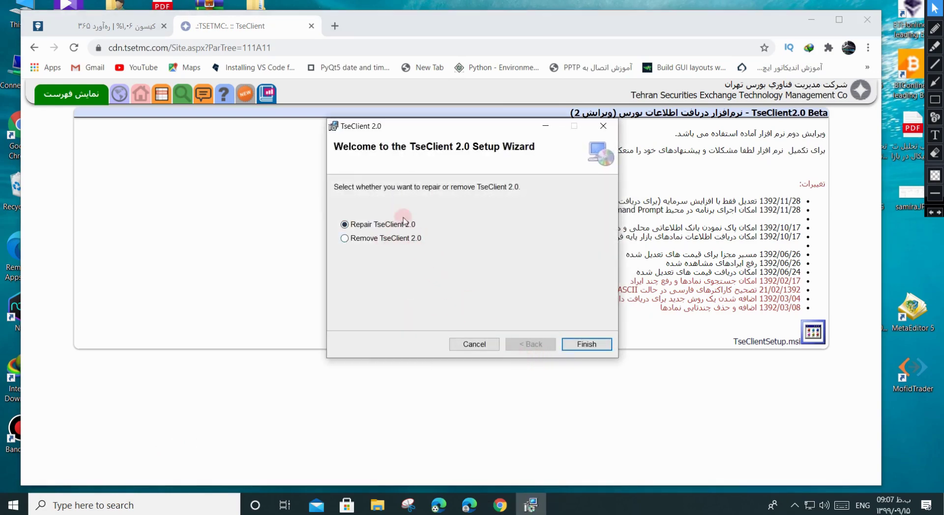
pyautogui.click(581, 344)
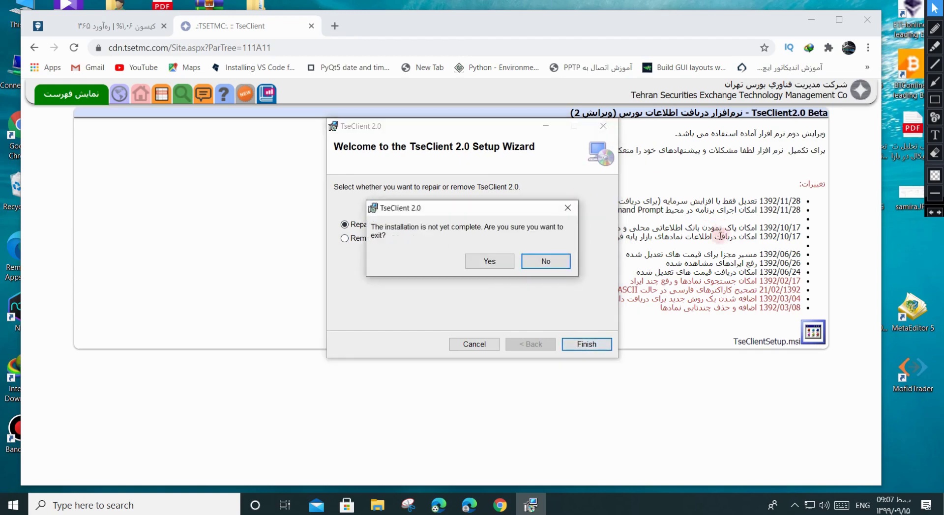
pyautogui.click(502, 264)
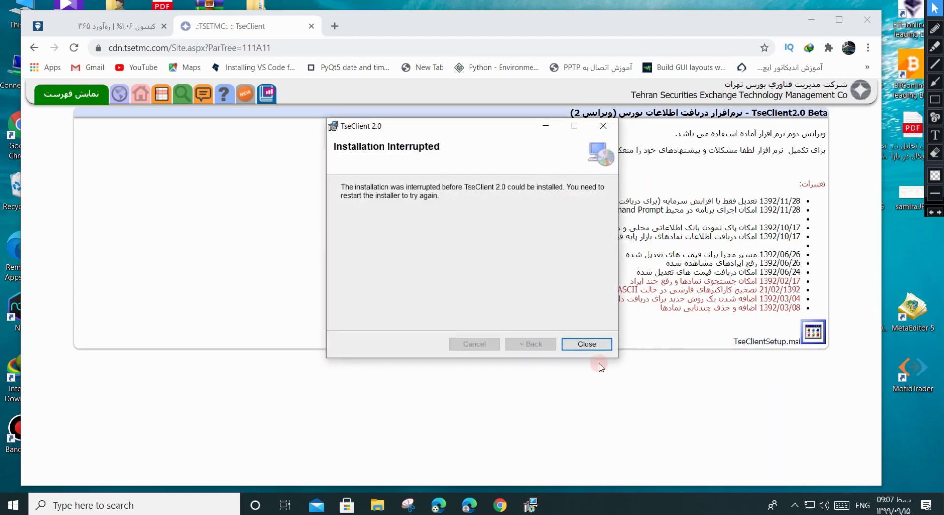
pyautogui.click(595, 347)
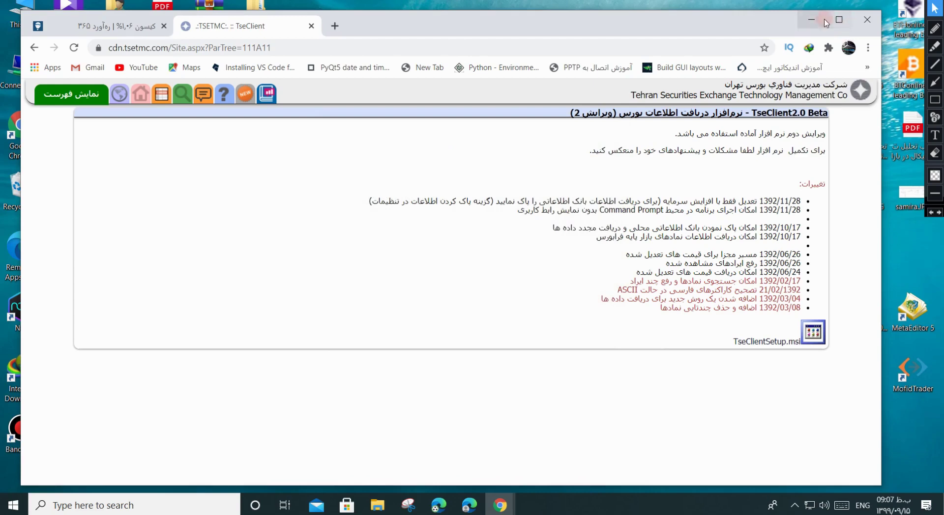
pyautogui.click(811, 20)
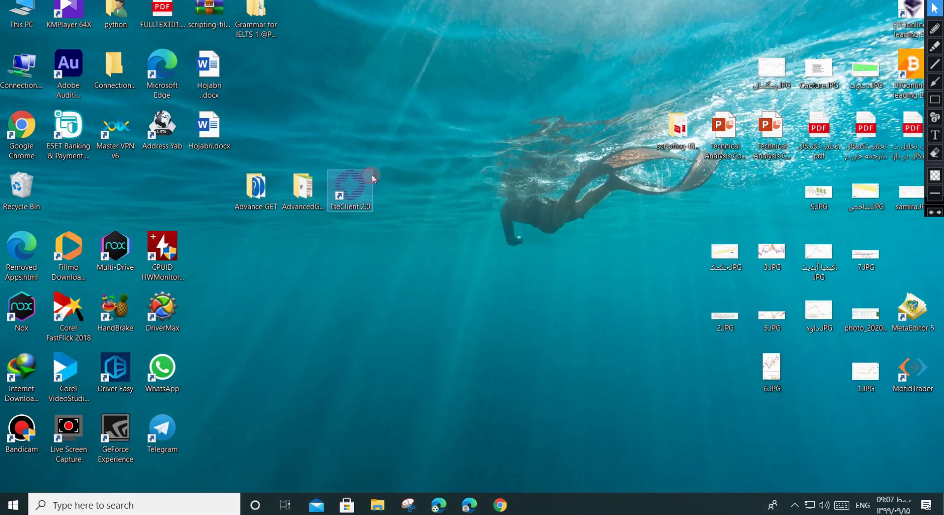
pyautogui.click(290, 190)
pyautogui.doubleClick(290, 190)
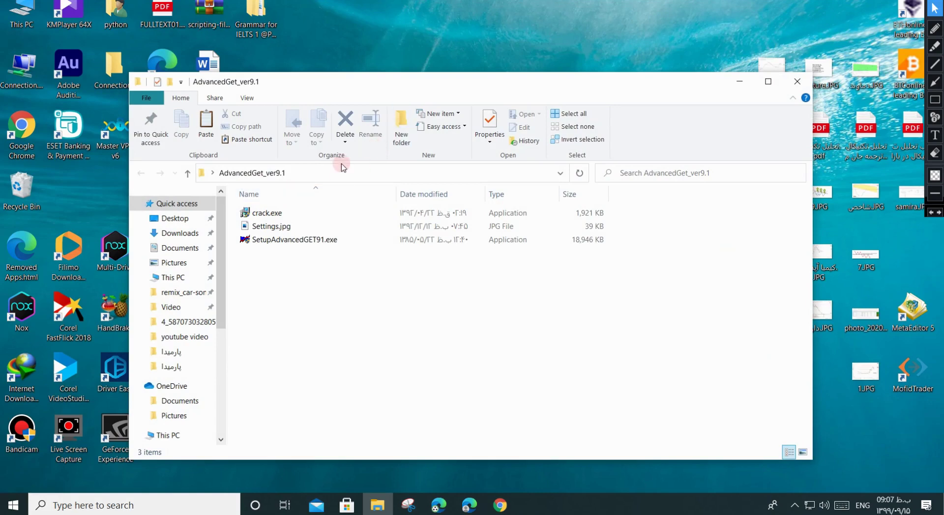
pyautogui.click(742, 86)
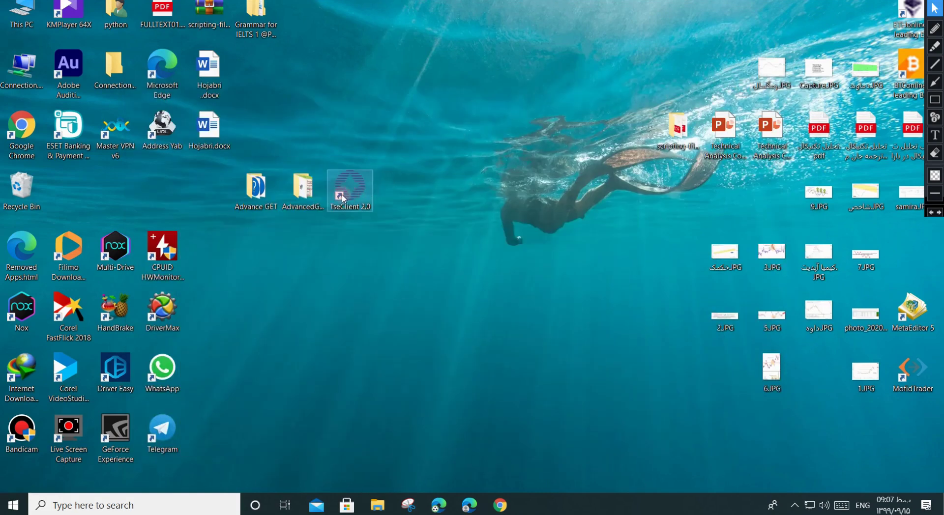
# - Launch TseClient 2.0 from the desktop and look through its list of available symbols
pyautogui.click(349, 195)
pyautogui.doubleClick(355, 194)
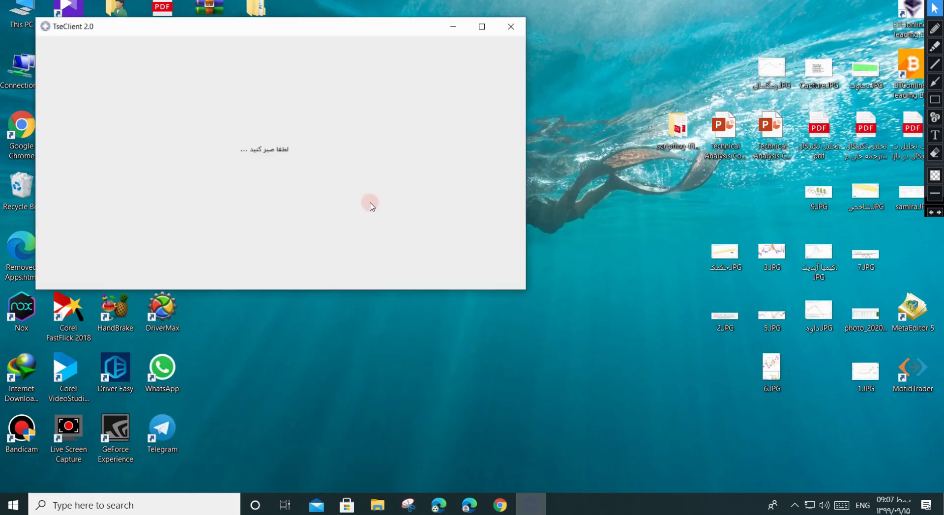
pyautogui.moveTo(328, 35); pyautogui.dragTo(467, 120)
pyautogui.scroll(-1, 541, 231)
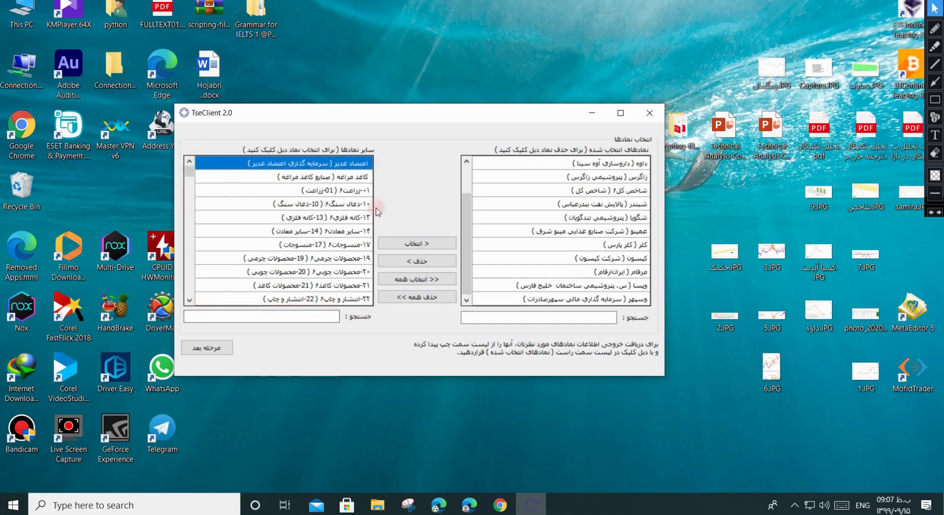
pyautogui.moveTo(189, 172); pyautogui.dragTo(189, 289)
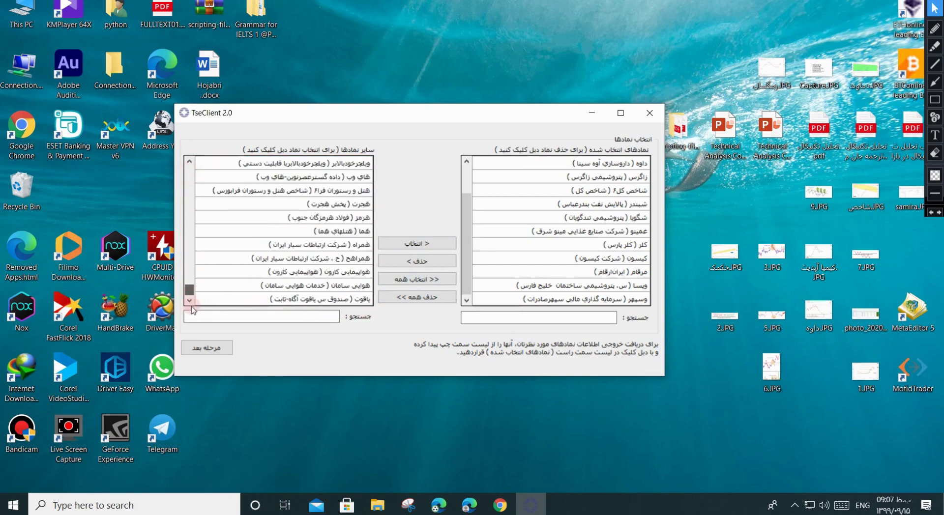
# - Search the available symbols for ذوب and add سهامي ذوب آهن اصفهان to the selected symbols, removing and re-adding it once
pyautogui.click(299, 315)
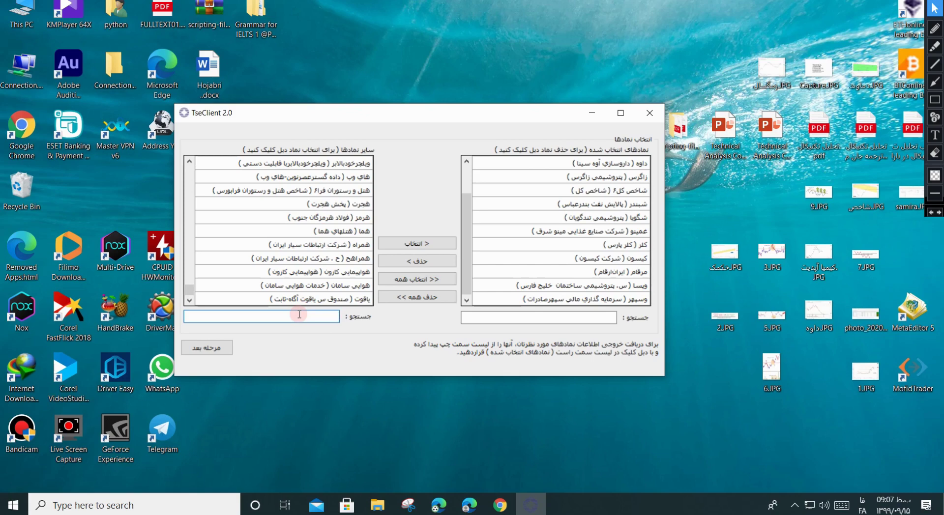
pyautogui.write('ذ')
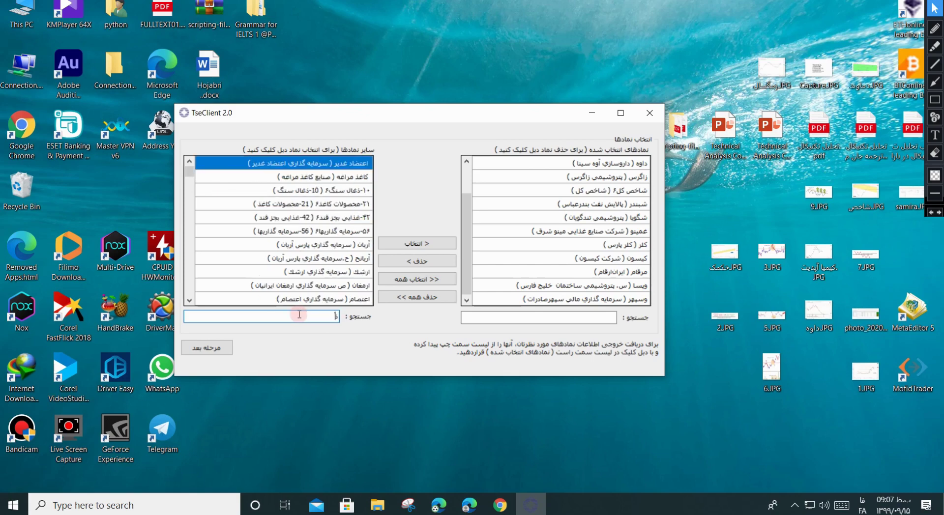
pyautogui.write('وب')
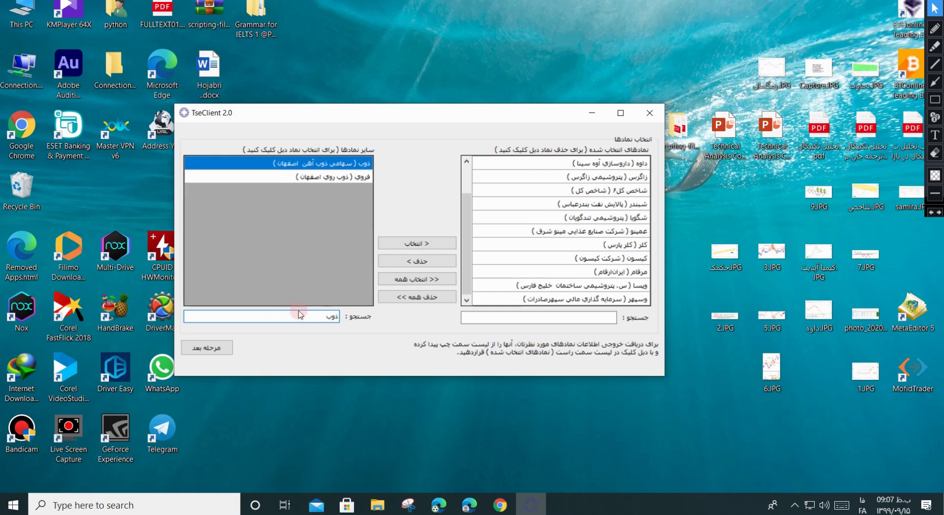
pyautogui.click(324, 166)
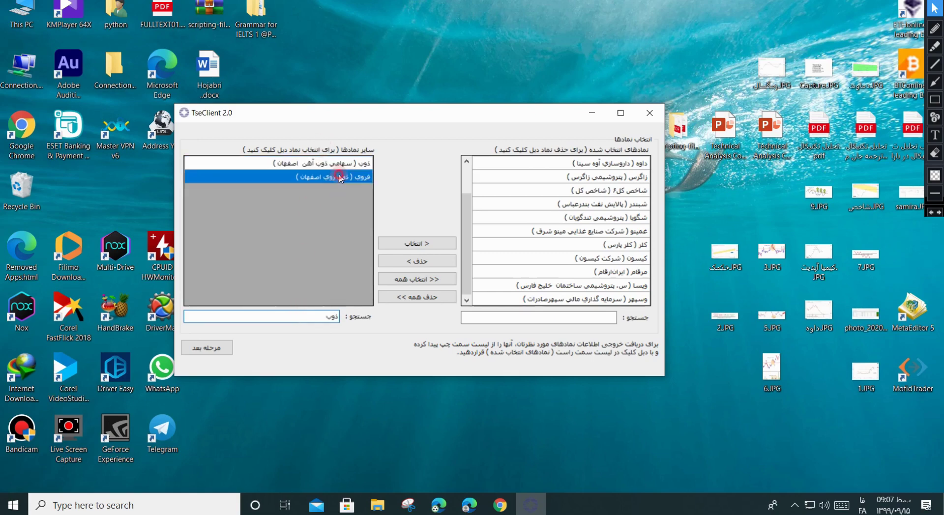
pyautogui.click(337, 164)
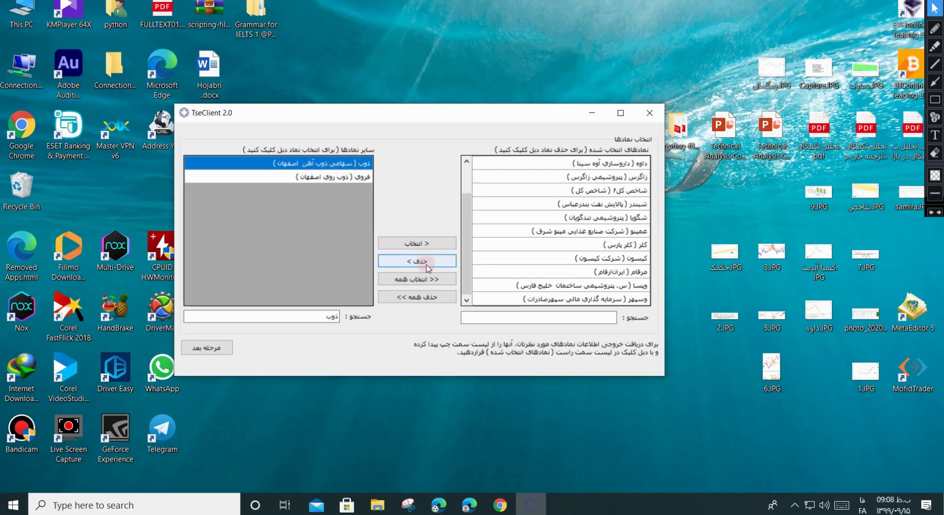
pyautogui.click(428, 245)
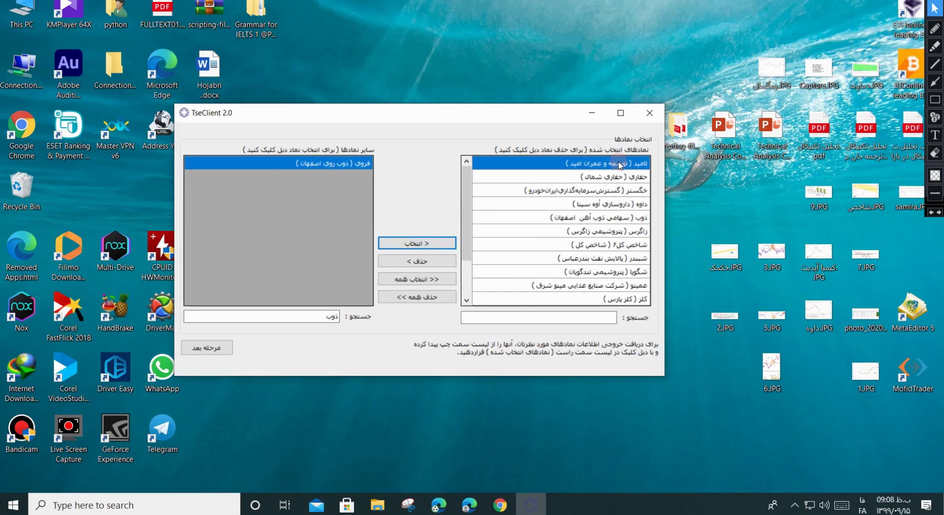
pyautogui.doubleClick(614, 217)
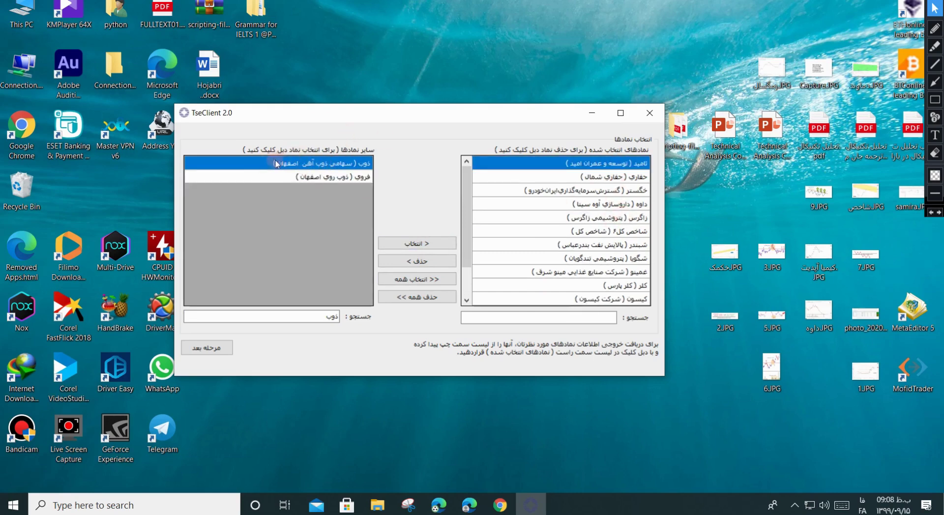
pyautogui.doubleClick(263, 164)
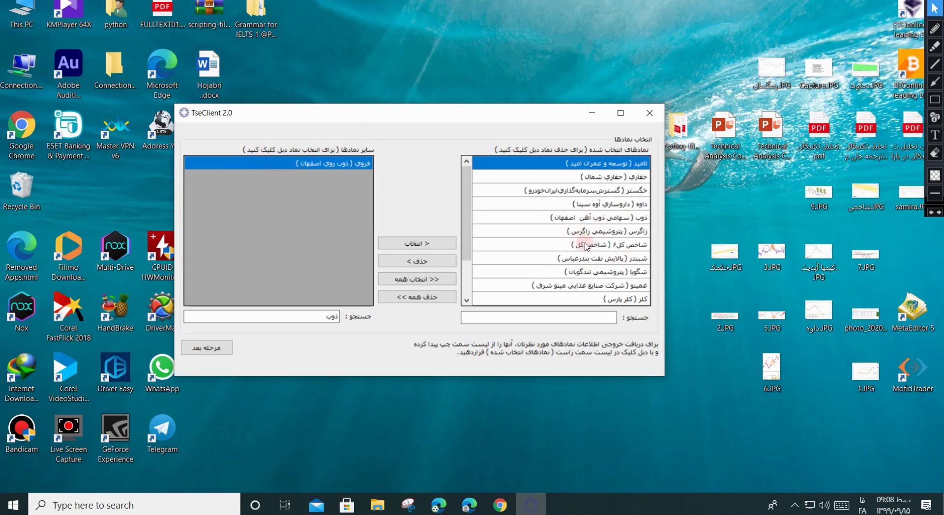
# - Proceed to the settings summary, open the program settings and keep the display of days without trades on خیر
pyautogui.click(212, 348)
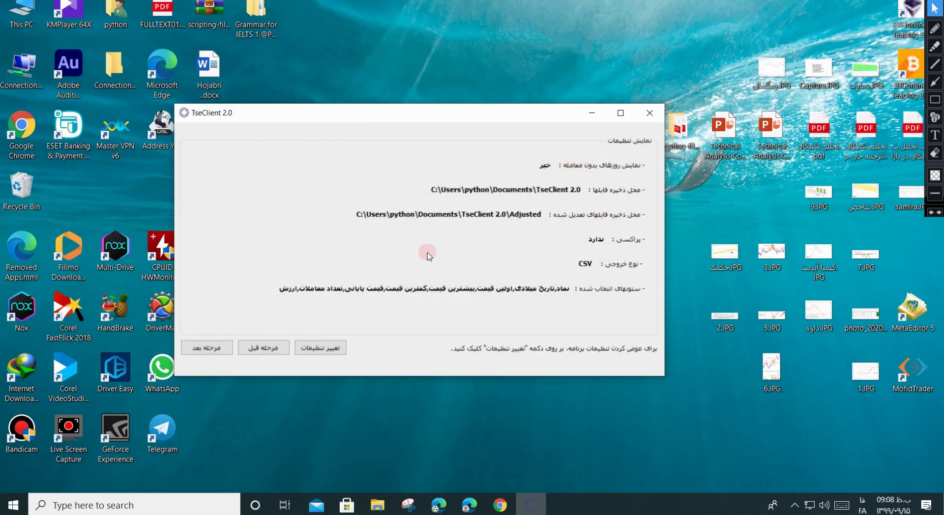
pyautogui.click(317, 347)
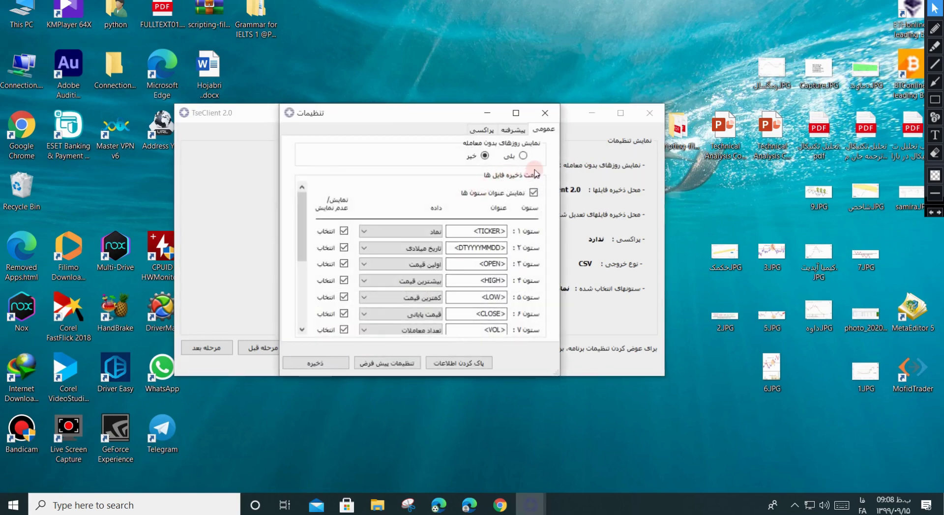
pyautogui.click(544, 113)
pyautogui.click(322, 348)
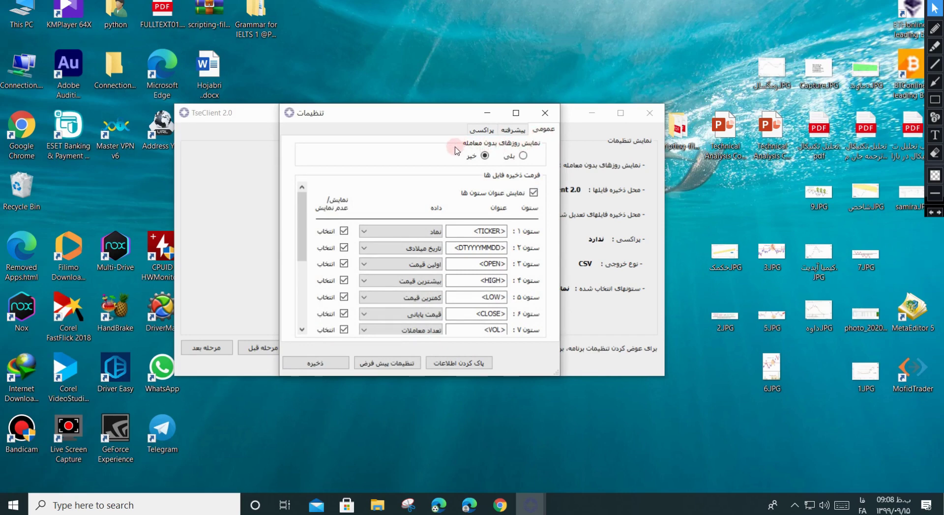
pyautogui.click(526, 156)
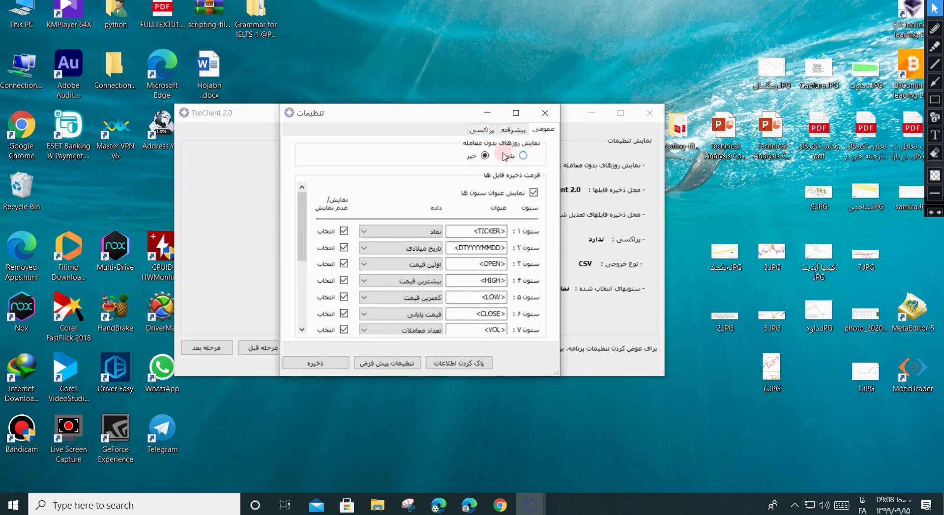
pyautogui.click(483, 155)
# - Look through the output file columns, from <TICKER> to column 15, with their headings, data types and inclusion checkboxes
pyautogui.moveTo(299, 206)
pyautogui.mouseDown()
pyautogui.moveTo(307, 228)
pyautogui.moveTo(304, 206)
pyautogui.mouseUp()
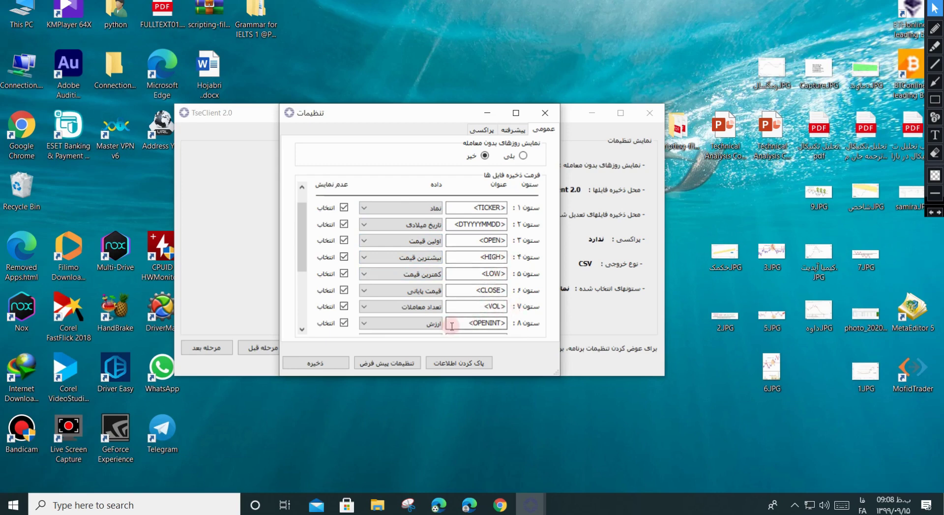
pyautogui.moveTo(302, 246); pyautogui.dragTo(302, 263)
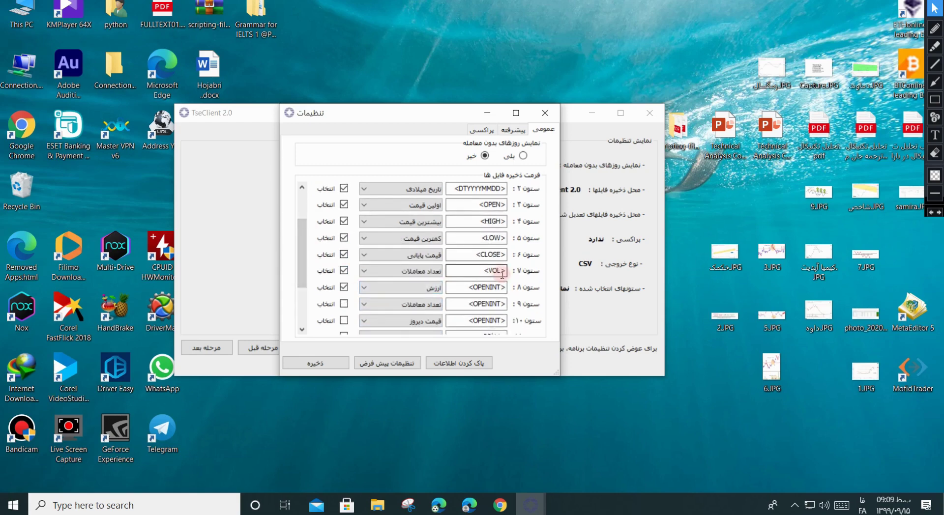
pyautogui.click(458, 289)
pyautogui.scroll(2, 301, 245)
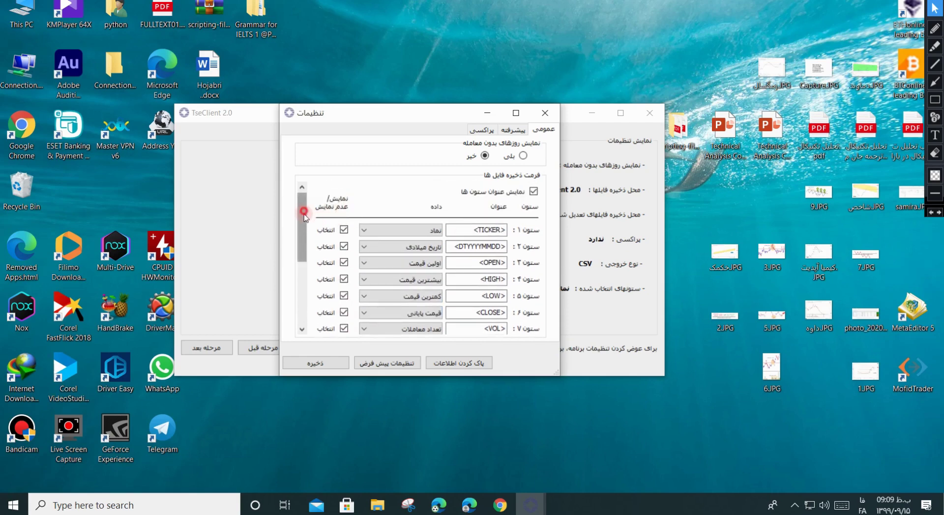
pyautogui.moveTo(307, 219); pyautogui.dragTo(314, 295)
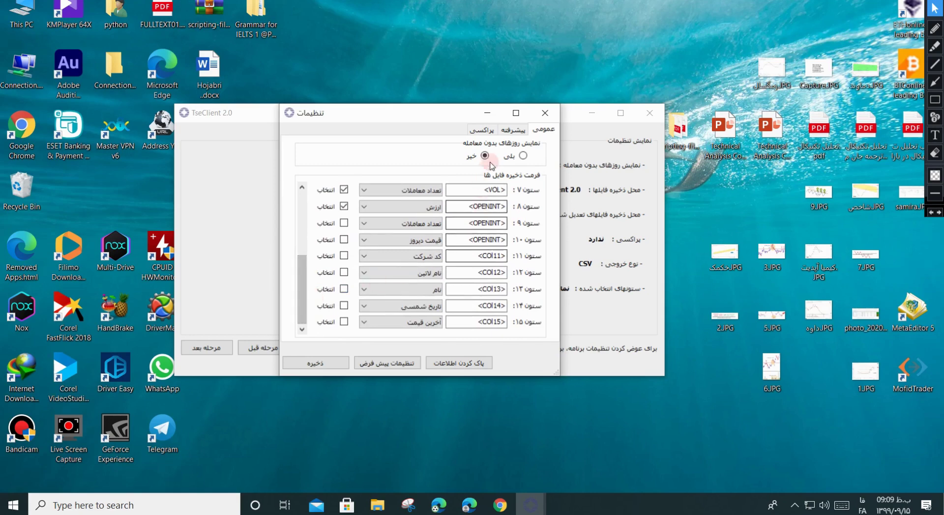
# - Open the advanced settings and examine the storage paths for the regular files and the adjusted files
pyautogui.click(513, 129)
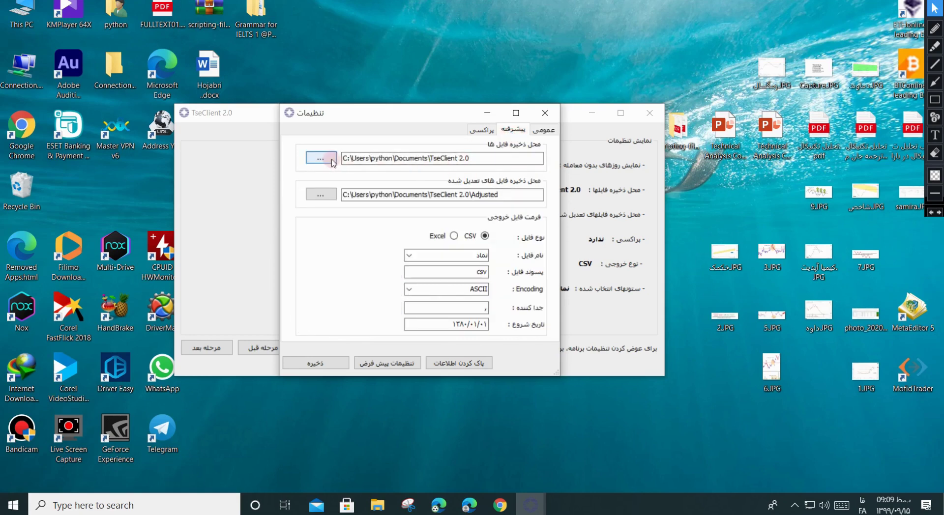
pyautogui.click(472, 158)
pyautogui.moveTo(462, 159); pyautogui.dragTo(373, 159)
pyautogui.click(504, 196)
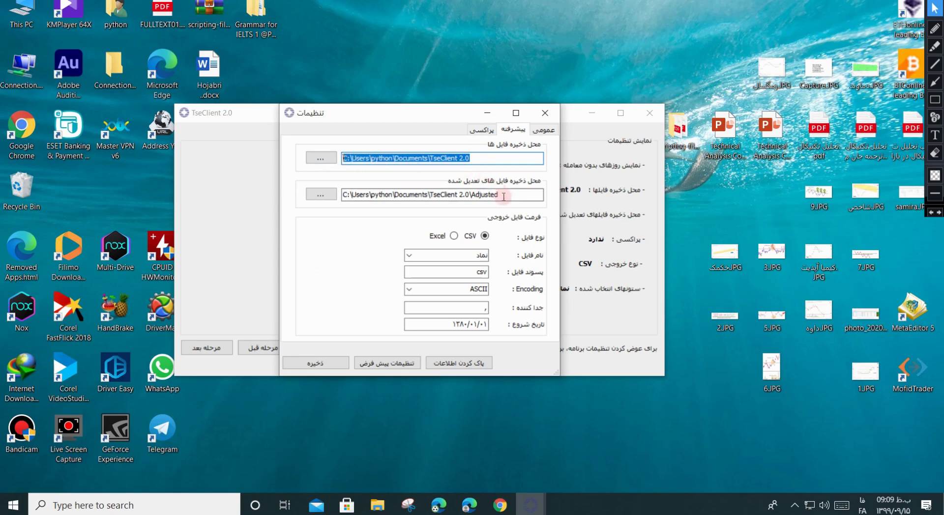
pyautogui.moveTo(506, 201); pyautogui.dragTo(378, 198)
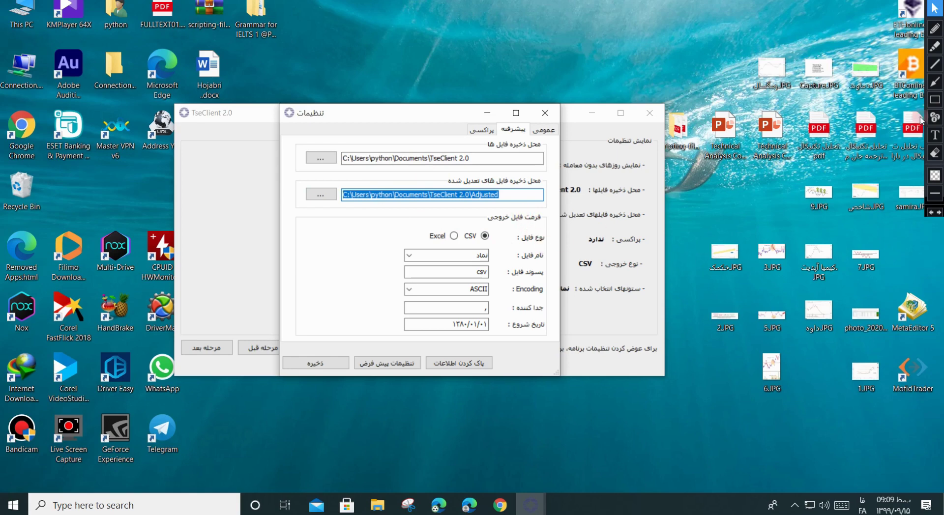
# - Underline the file name, extension, encoding, separator and start date settings with the screen pen and erase the marks
pyautogui.click(934, 29)
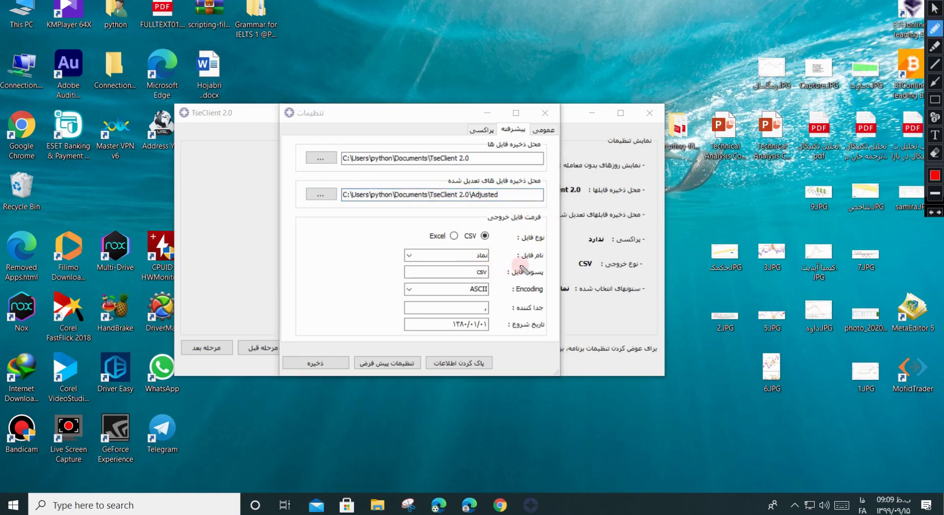
pyautogui.moveTo(542, 261); pyautogui.dragTo(462, 261)
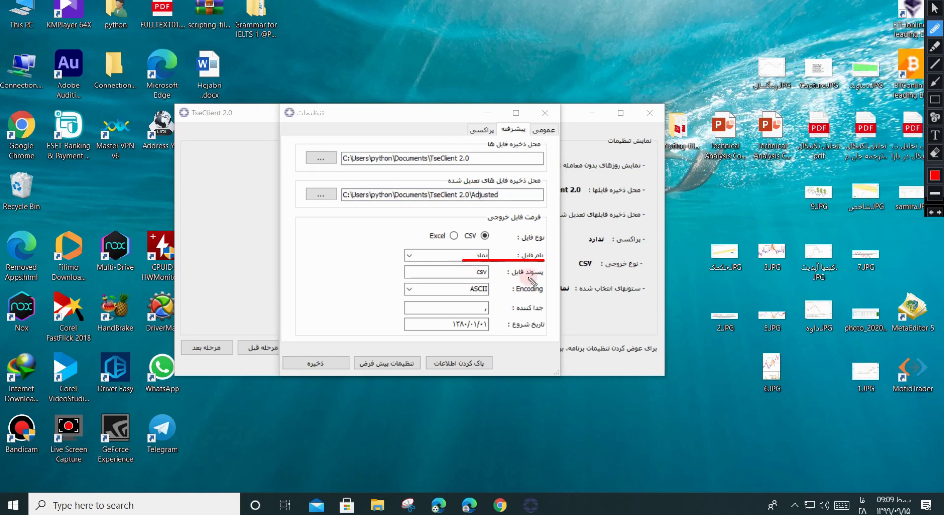
pyautogui.moveTo(543, 279); pyautogui.dragTo(484, 277)
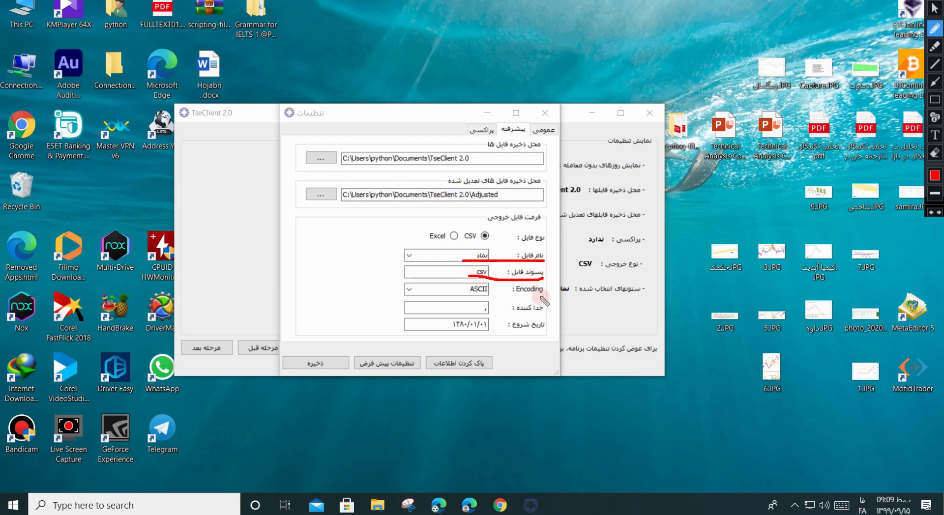
pyautogui.moveTo(544, 298); pyautogui.dragTo(469, 296)
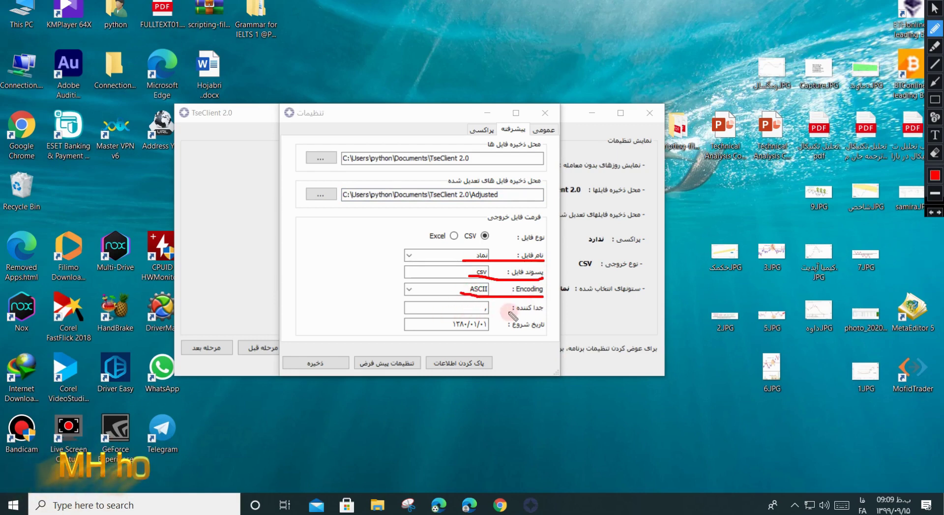
pyautogui.moveTo(496, 312); pyautogui.dragTo(471, 313)
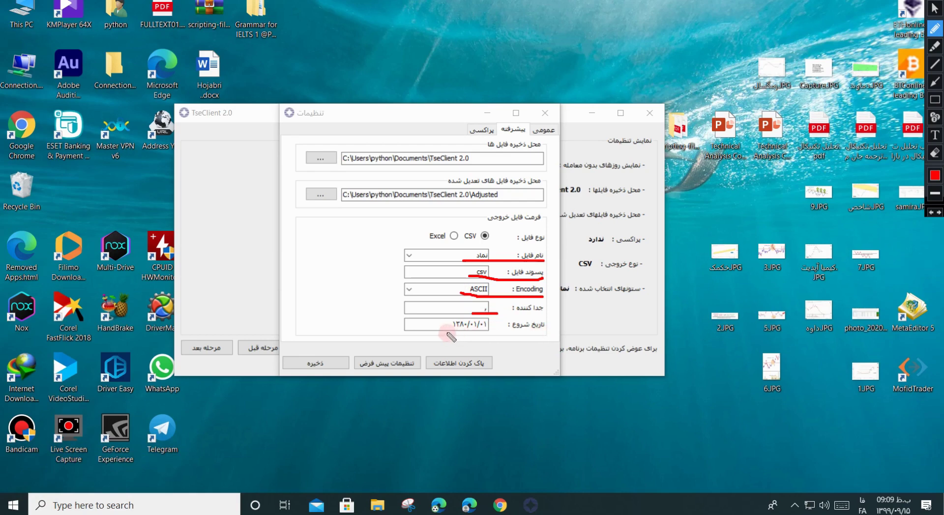
pyautogui.moveTo(447, 332); pyautogui.dragTo(531, 333)
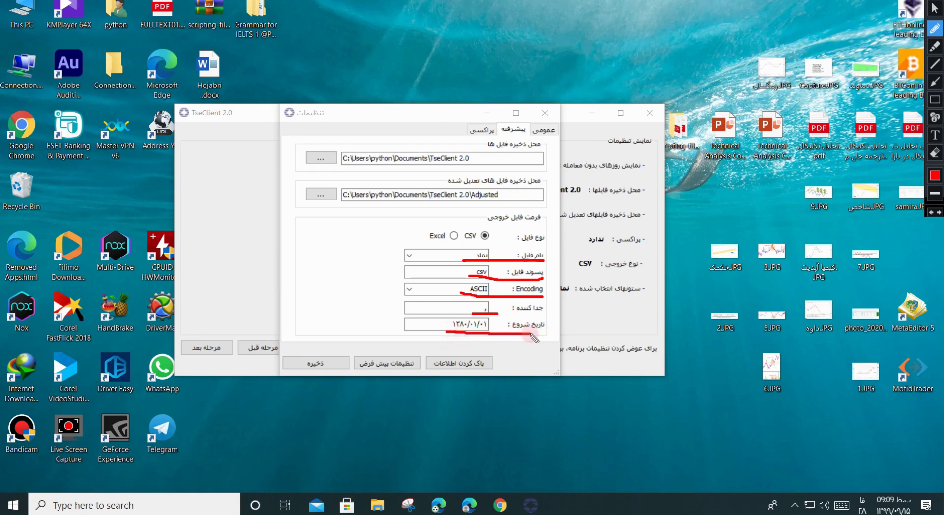
pyautogui.click(935, 153)
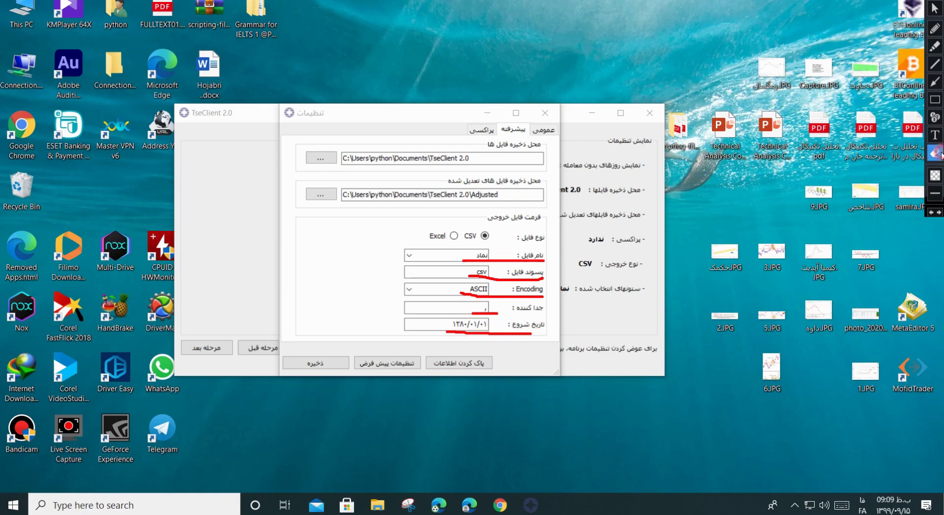
pyautogui.moveTo(442, 232)
pyautogui.mouseDown()
pyautogui.moveTo(520, 357)
pyautogui.moveTo(600, 403)
pyautogui.mouseUp()
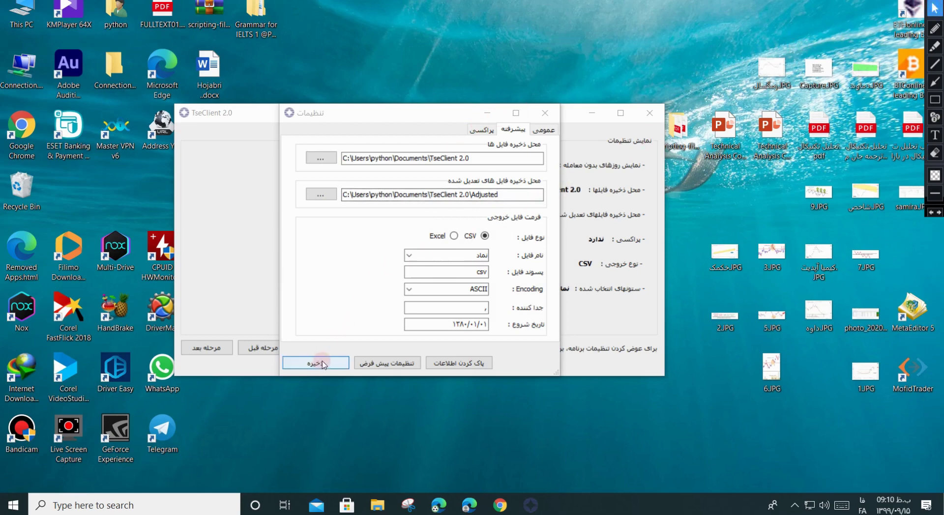
# - Recheck the column settings and the separator in the advanced settings, and save the configuration
pyautogui.click(532, 134)
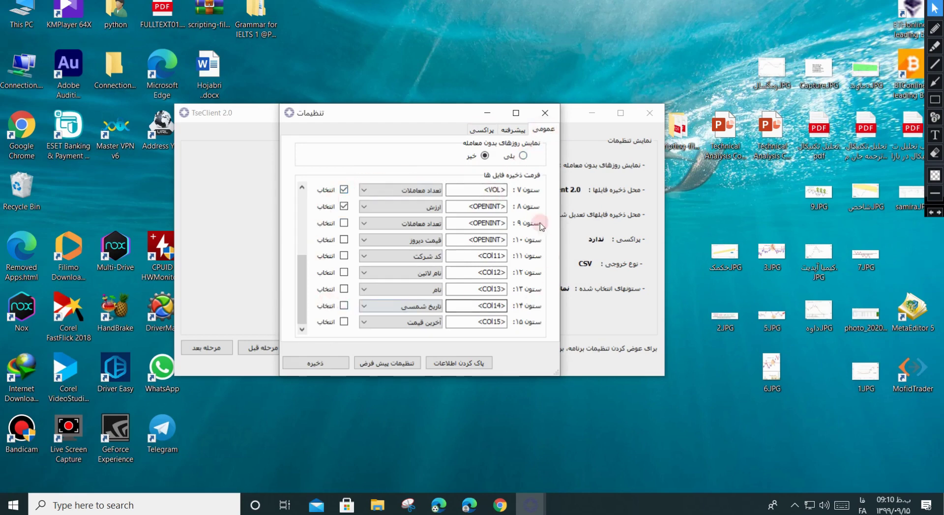
pyautogui.click(513, 130)
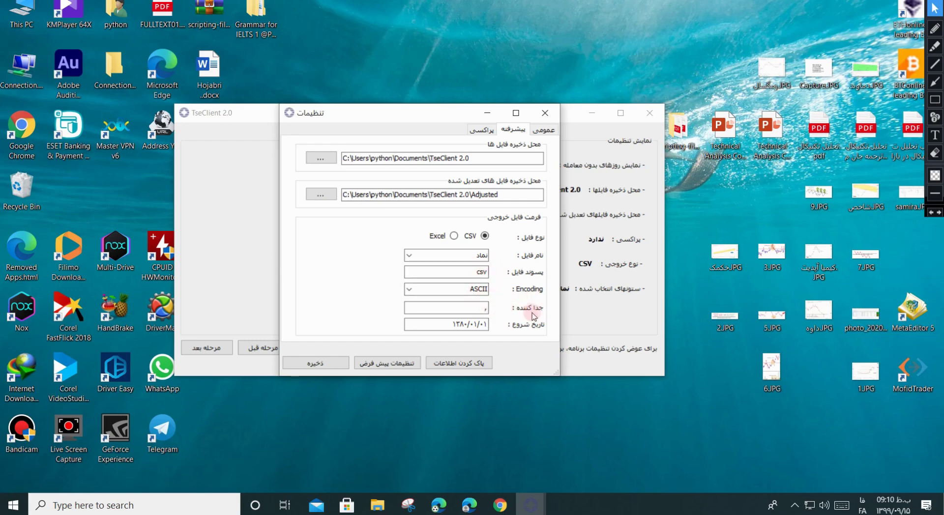
pyautogui.doubleClick(486, 308)
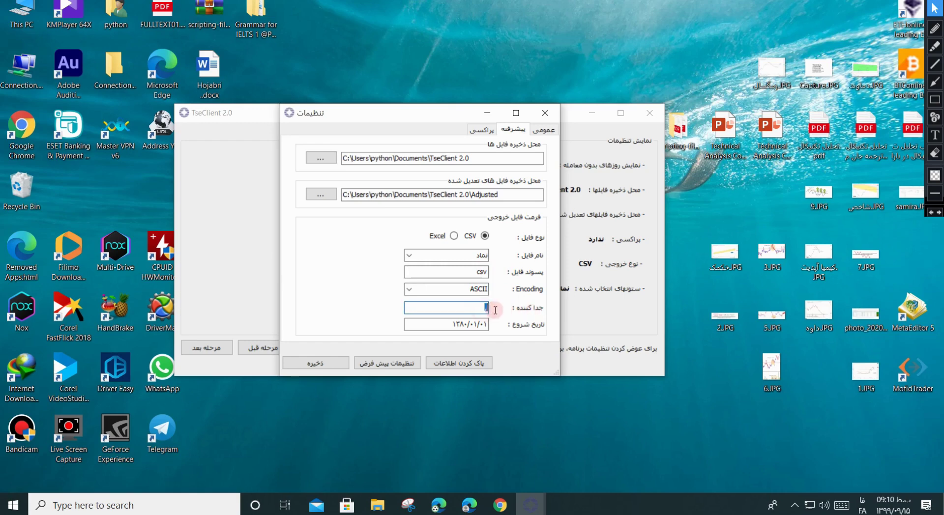
pyautogui.click(338, 364)
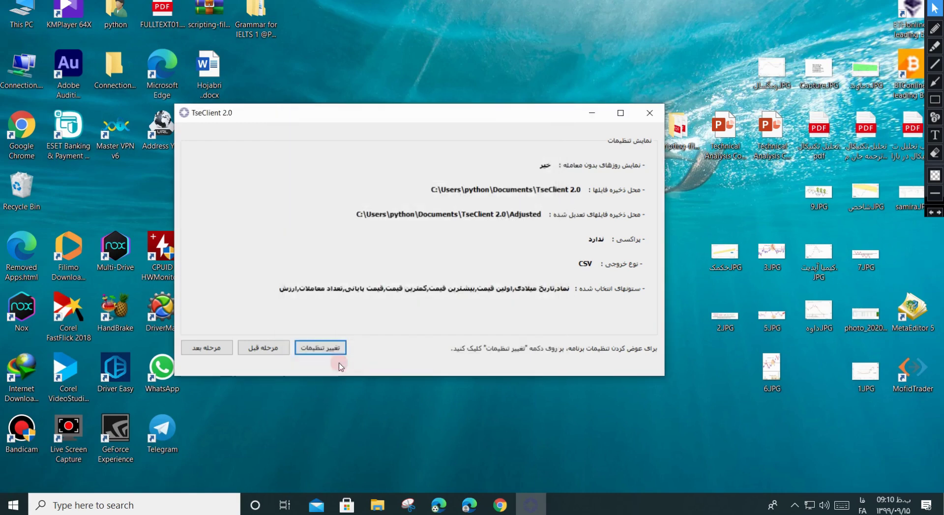
# - Update the selected symbols' data and generate the output files with prices adjusted for افزایش سرمایه + سود
pyautogui.click(206, 347)
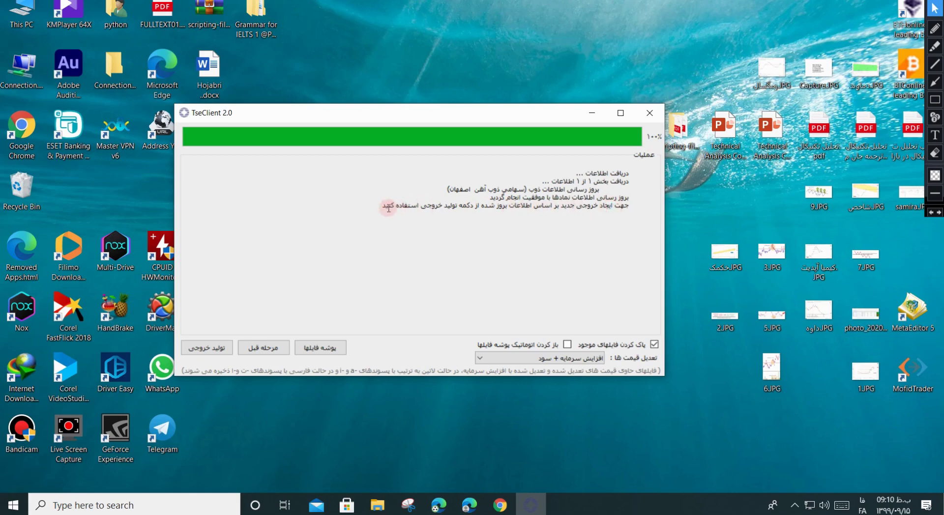
pyautogui.click(221, 351)
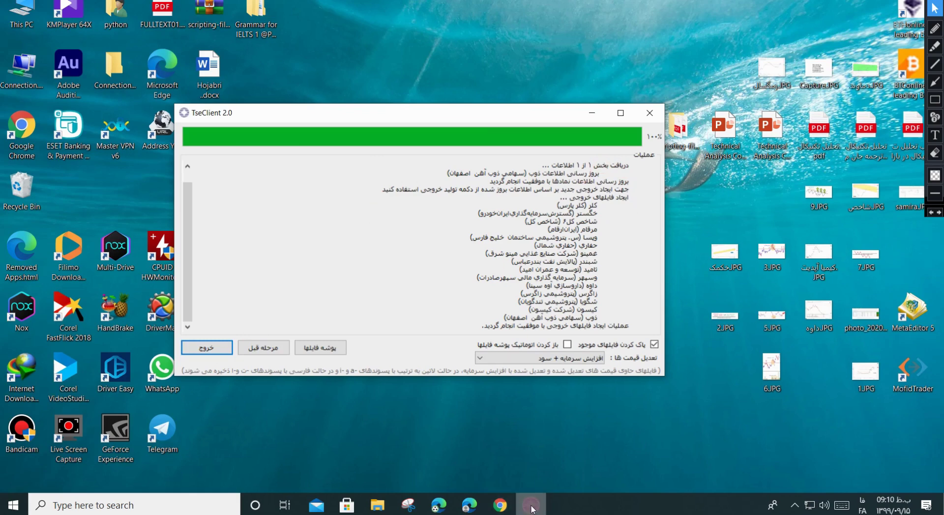
pyautogui.moveTo(532, 509)
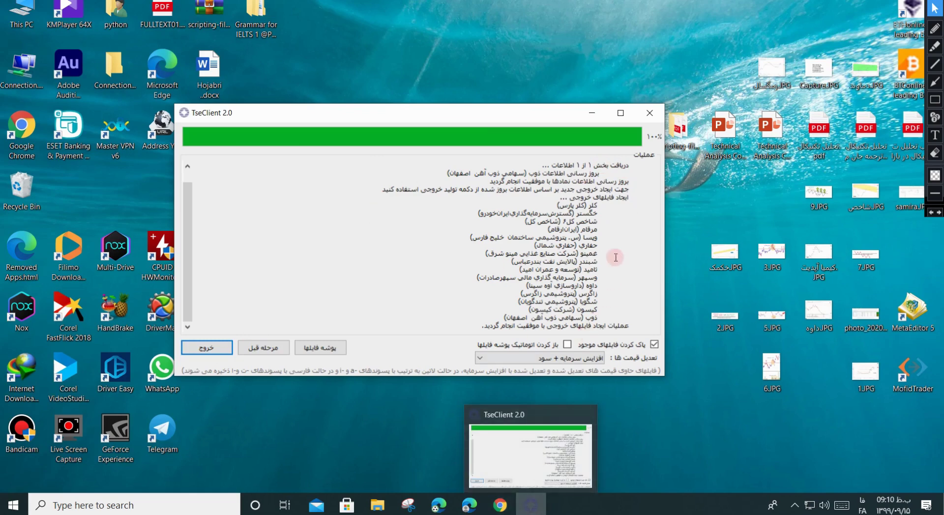
# - Check the generated ذوب-ت.csv in the Adjusted output folder, close the folder and exit TseClient
pyautogui.click(331, 349)
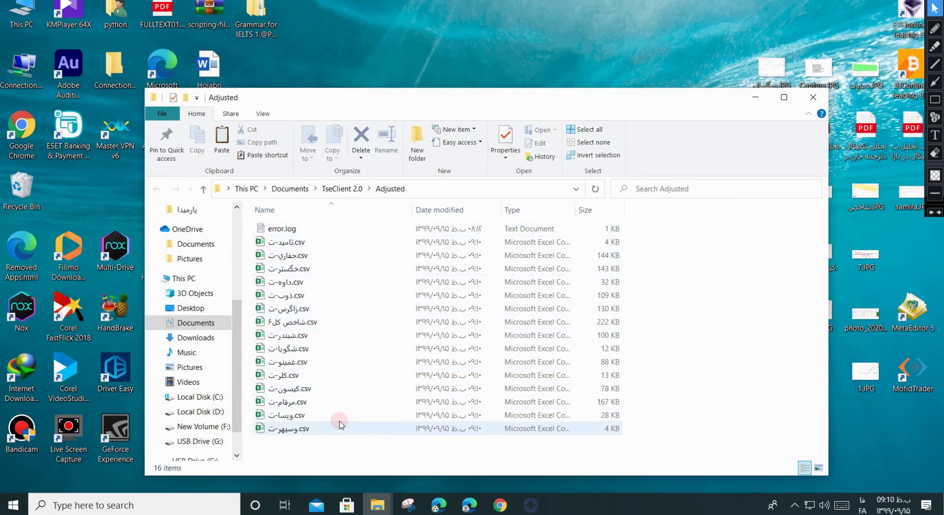
pyautogui.click(331, 295)
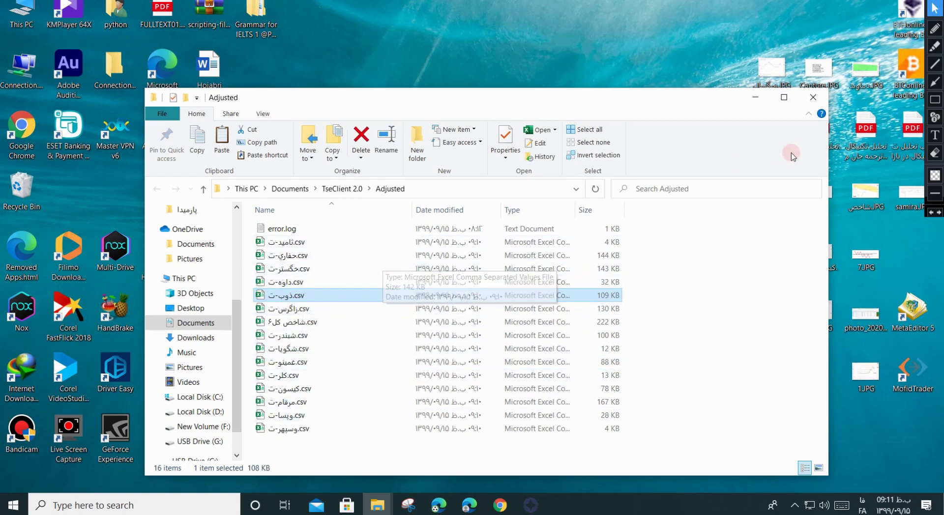
pyautogui.click(814, 98)
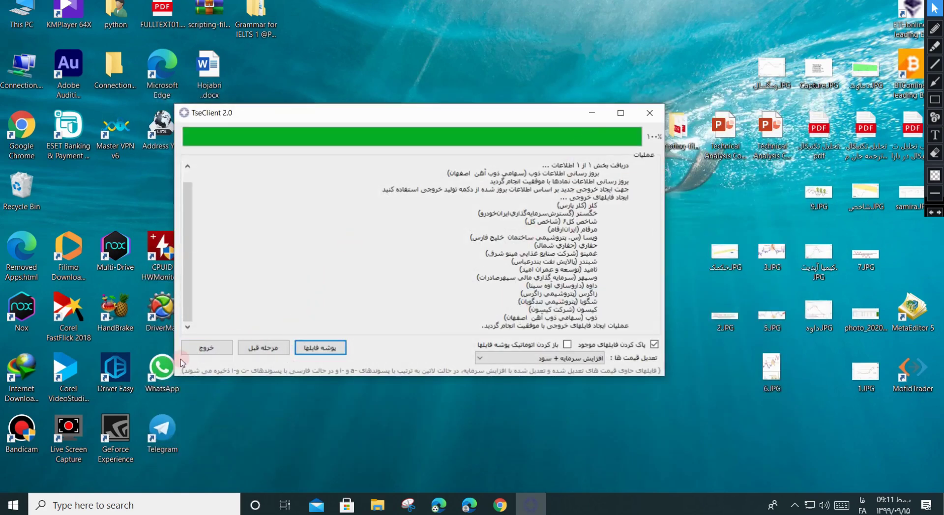
pyautogui.click(205, 347)
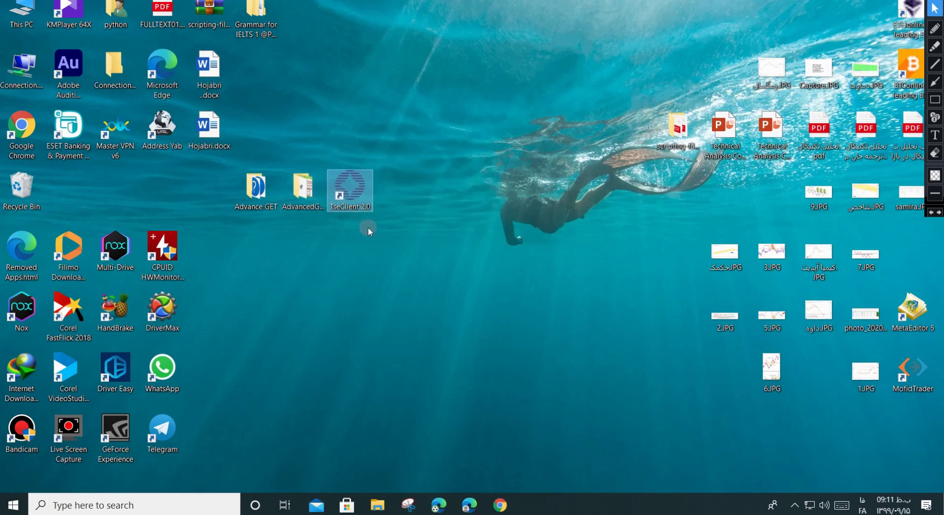
# - Open the AdvancedGet_ver9.1 folder from the desktop and launch SetupAdvancedGET91.exe
pyautogui.doubleClick(310, 198)
pyautogui.click(291, 235)
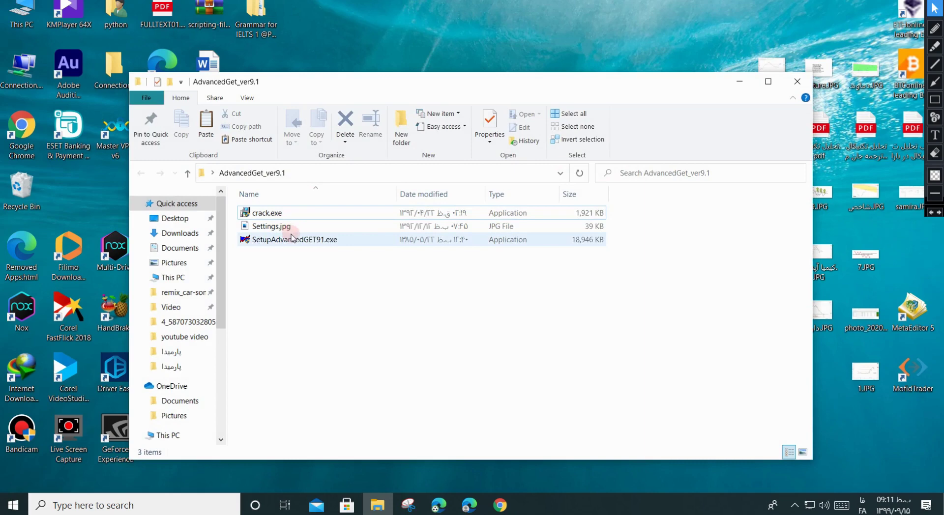
pyautogui.click(293, 239)
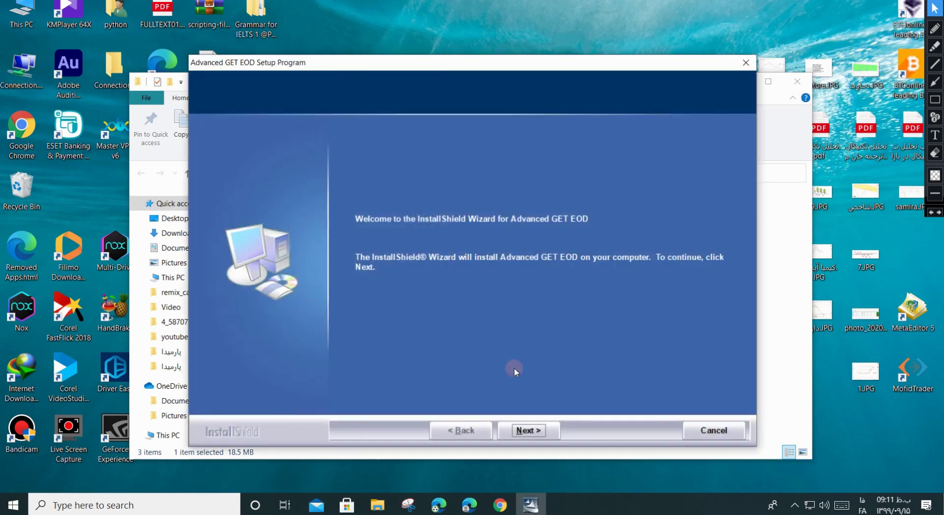
# - Accept the license agreement in the setup wizard and confirm the Advanced GET EOD setup type
pyautogui.click(535, 431)
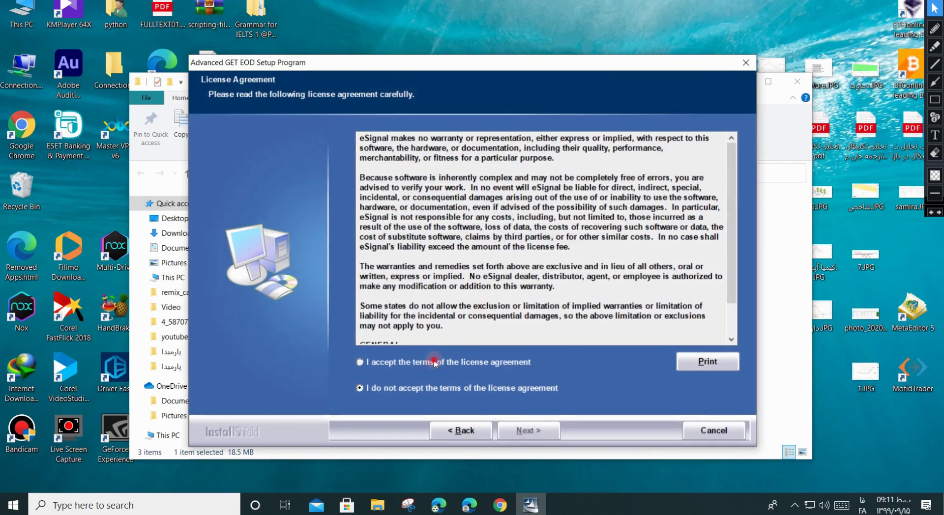
pyautogui.click(434, 363)
pyautogui.click(543, 434)
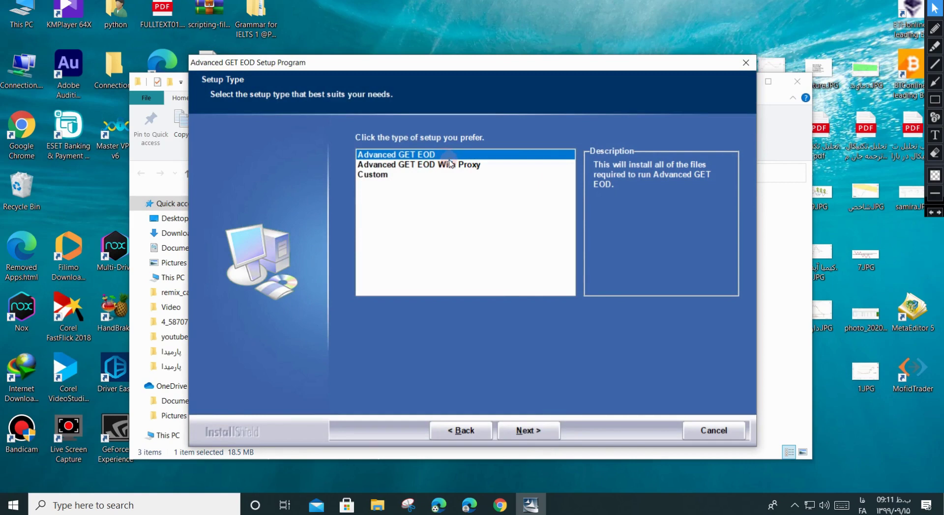
pyautogui.click(529, 431)
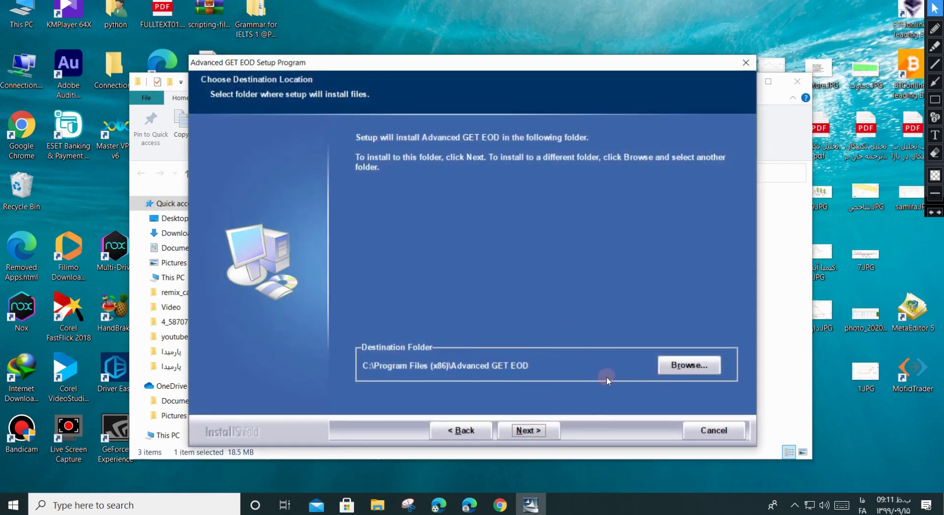
# - Install Advanced GET EOD with the default destination and program folder, leaving the user information blank, and finish the setup wizard
pyautogui.click(533, 433)
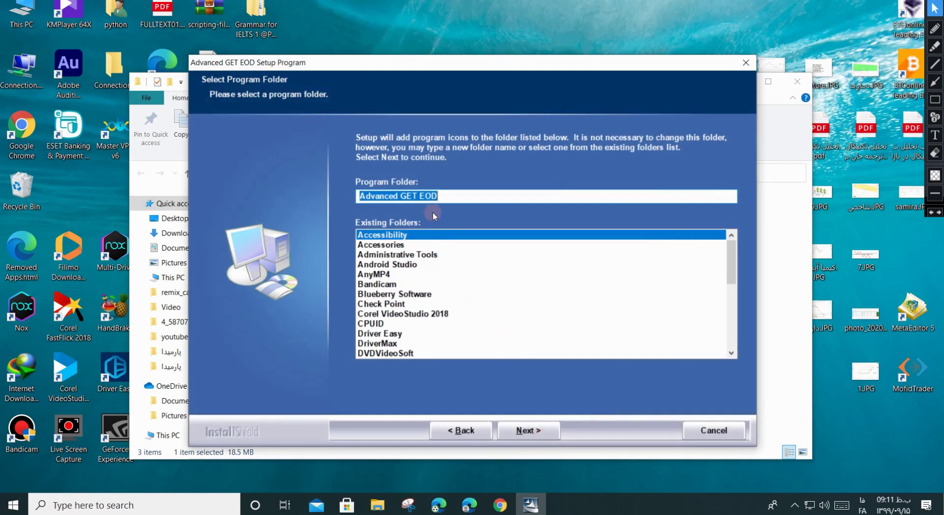
pyautogui.click(519, 433)
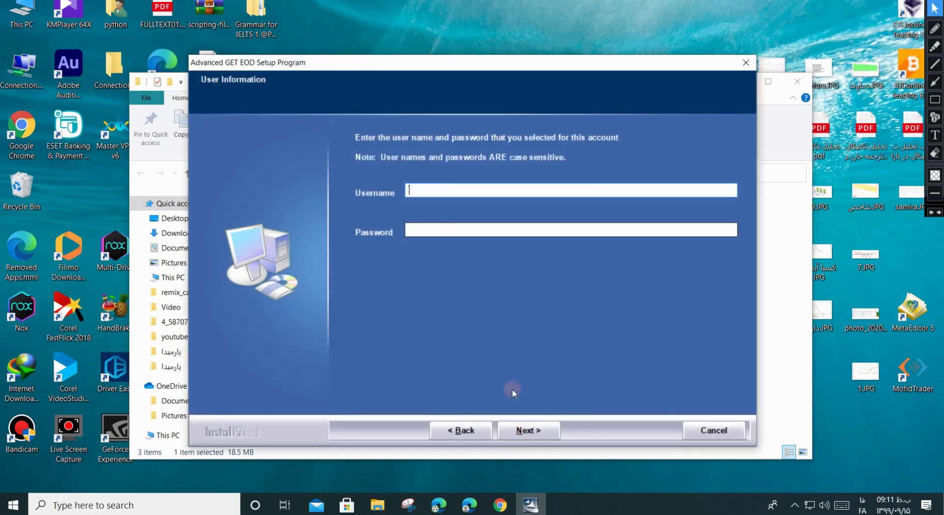
pyautogui.click(535, 431)
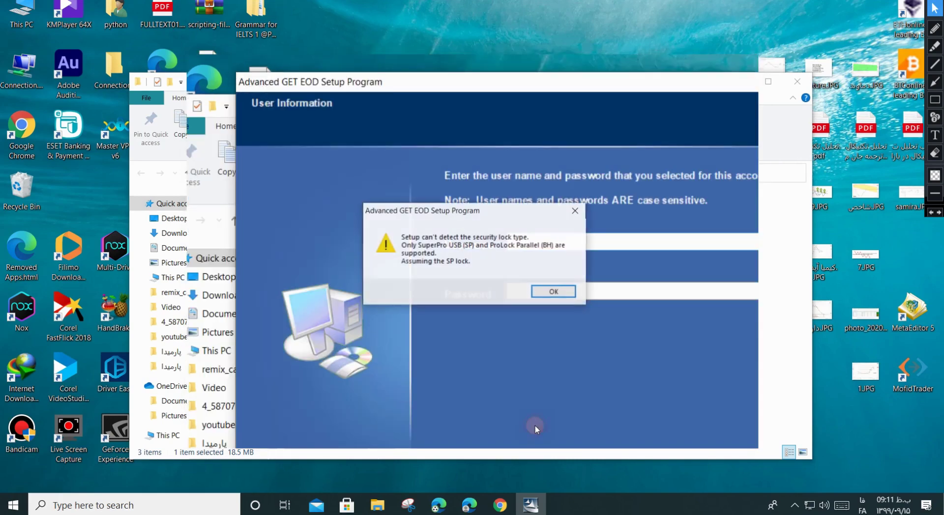
pyautogui.click(553, 293)
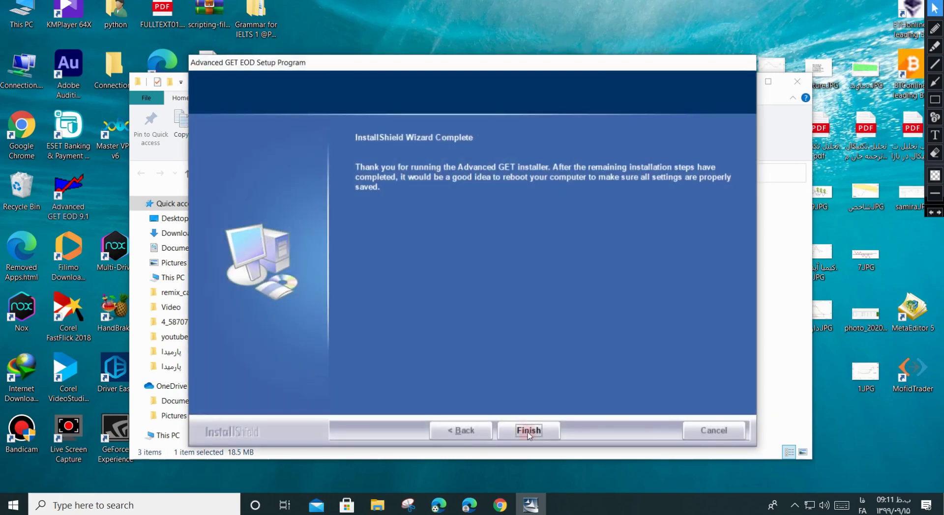
pyautogui.click(528, 431)
# - Copy crack.exe from the AdvancedGet_ver9.1 folder and close the folder
pyautogui.click(308, 213)
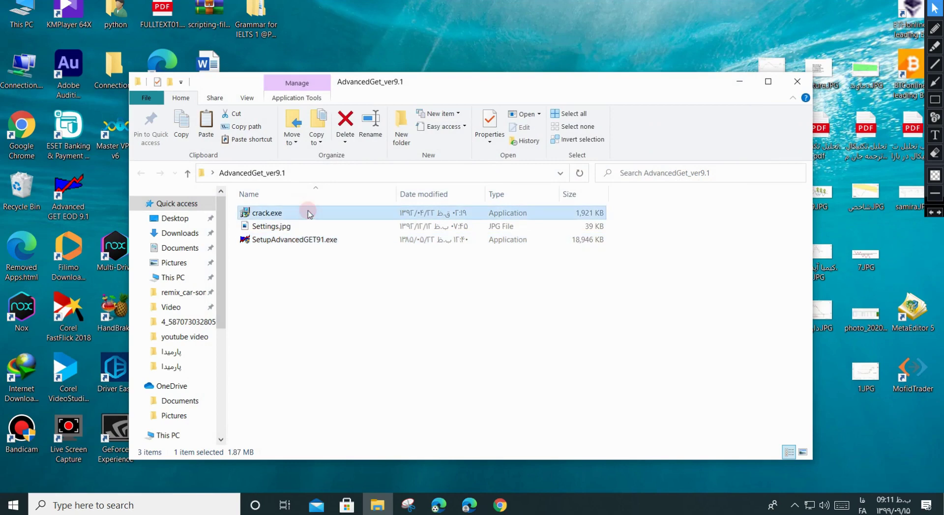
pyautogui.rightClick(308, 212)
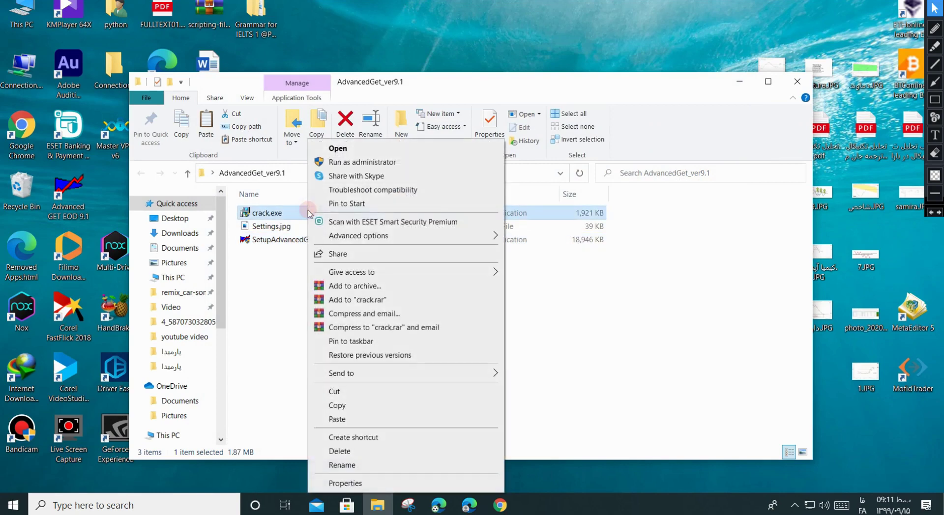
pyautogui.click(377, 411)
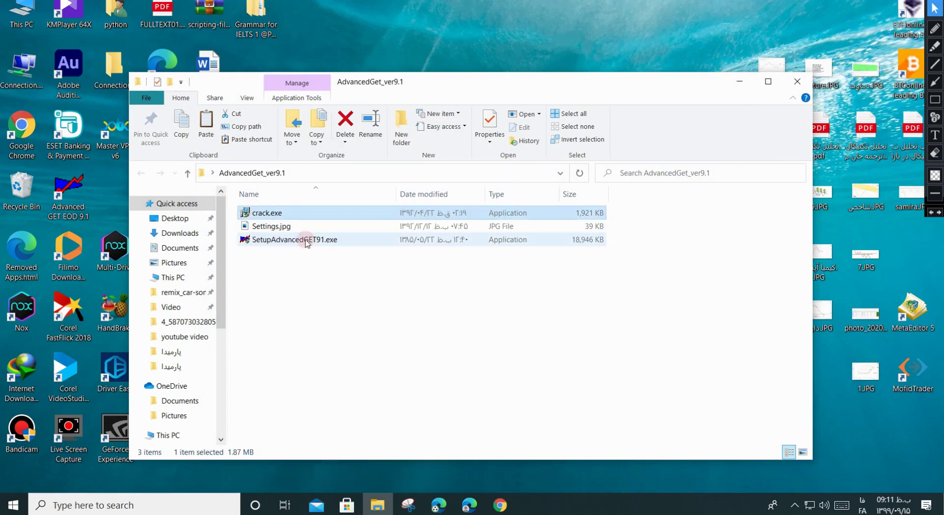
pyautogui.click(305, 241)
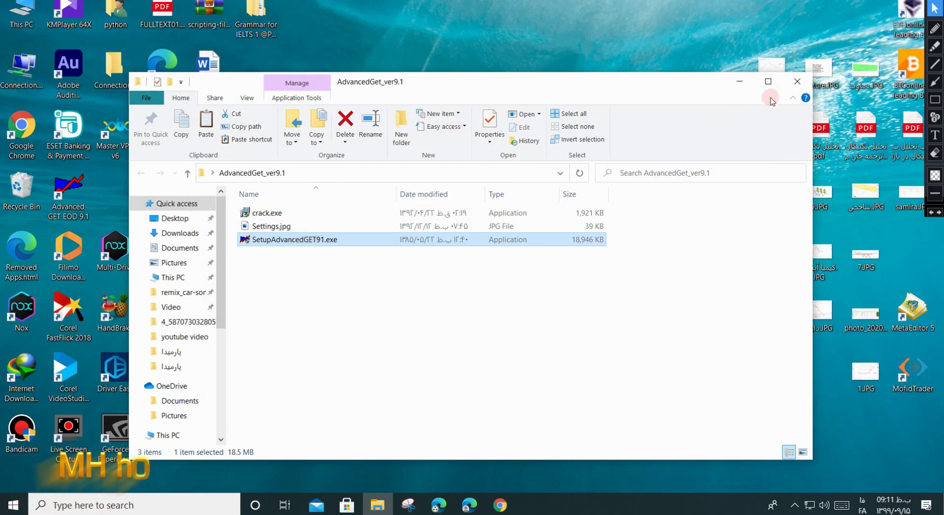
pyautogui.click(796, 83)
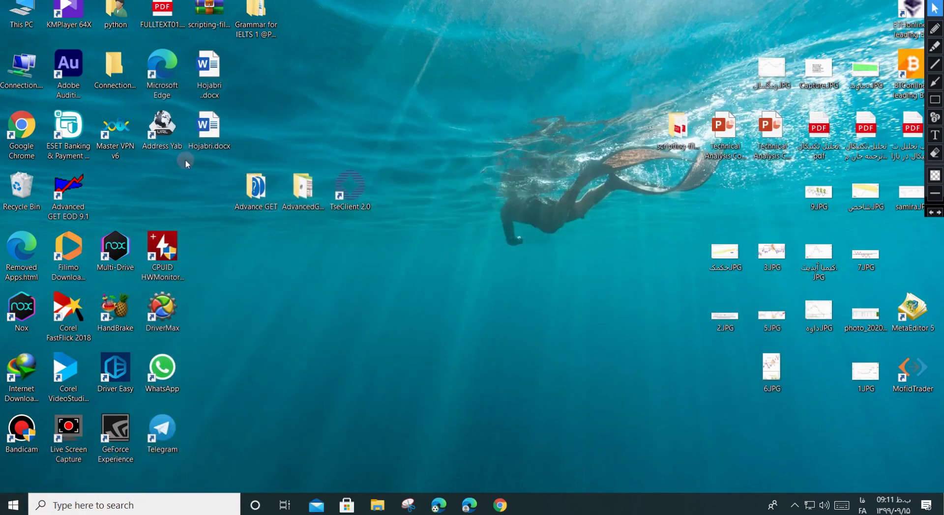
# - Open the file location of the Advanced GET EOD 9.1 desktop shortcut and paste crack.exe into that folder
pyautogui.rightClick(87, 188)
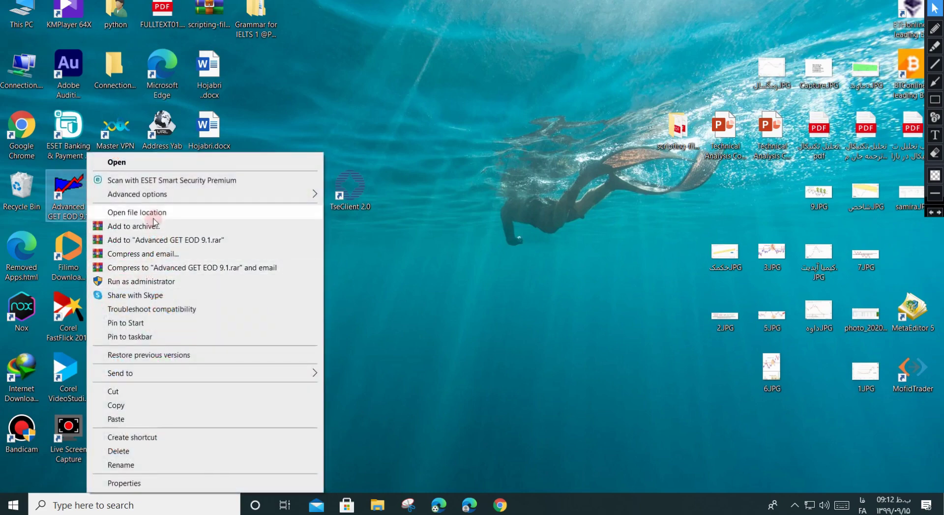
pyautogui.click(157, 215)
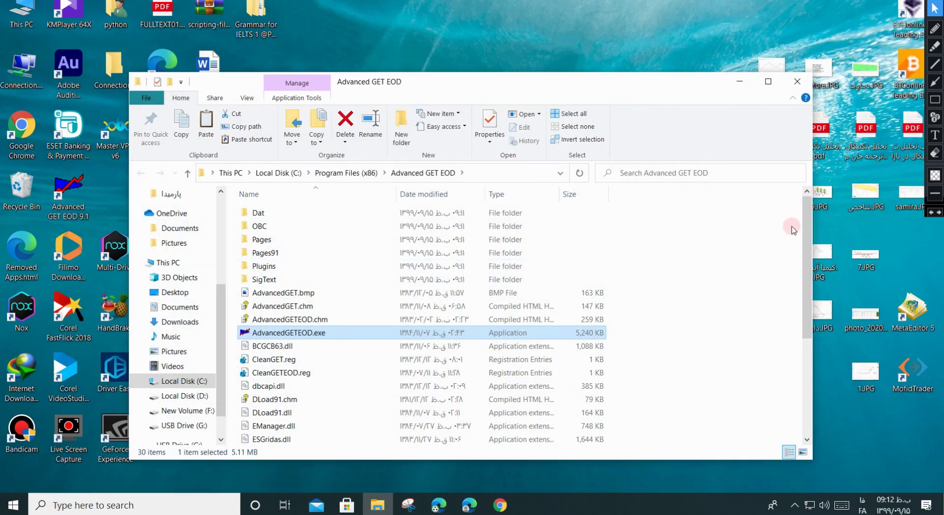
pyautogui.moveTo(810, 234); pyautogui.dragTo(796, 319)
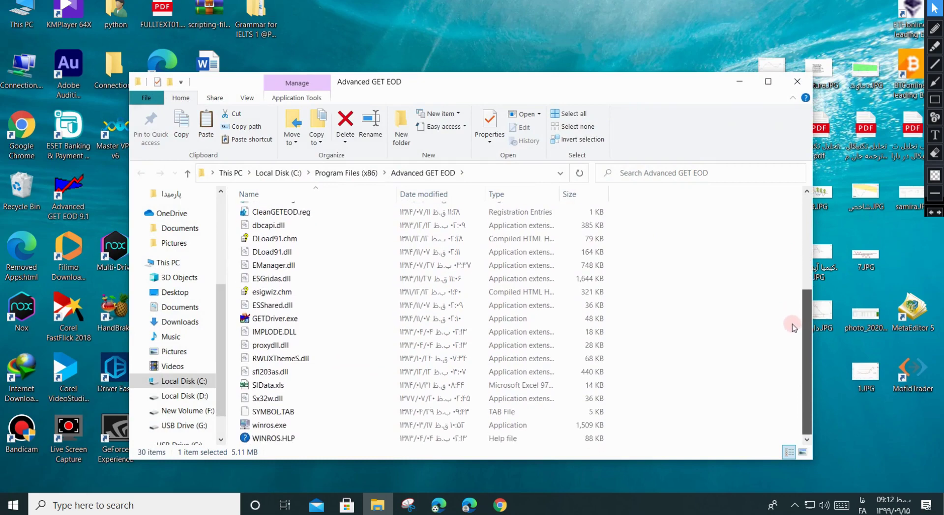
pyautogui.rightClick(703, 308)
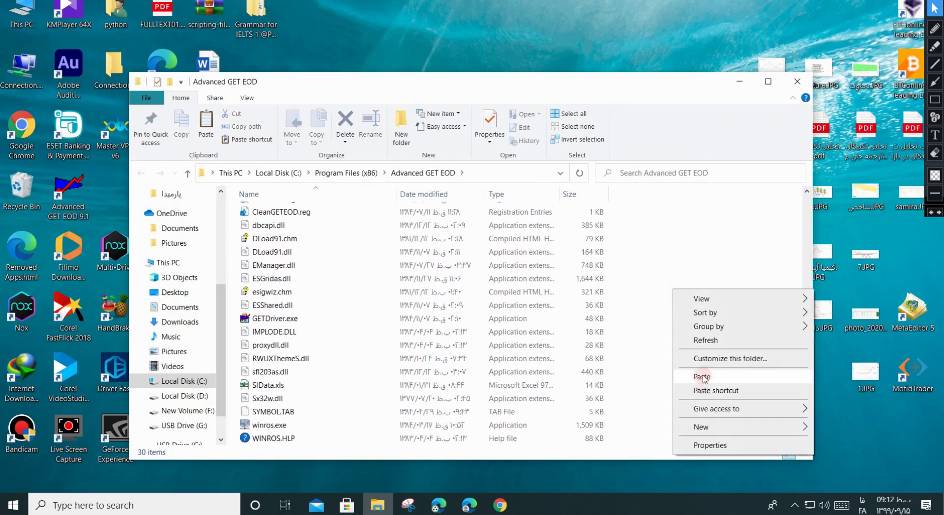
pyautogui.click(703, 377)
pyautogui.click(445, 188)
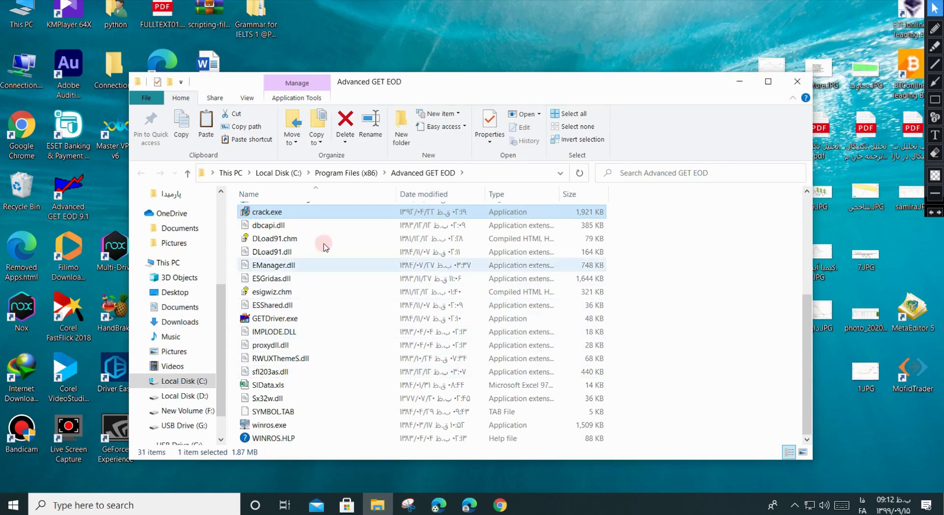
# - Run crack.exe as administrator, install Rasa AG Patch and finish with Launch Advanced Get enabled
pyautogui.rightClick(301, 216)
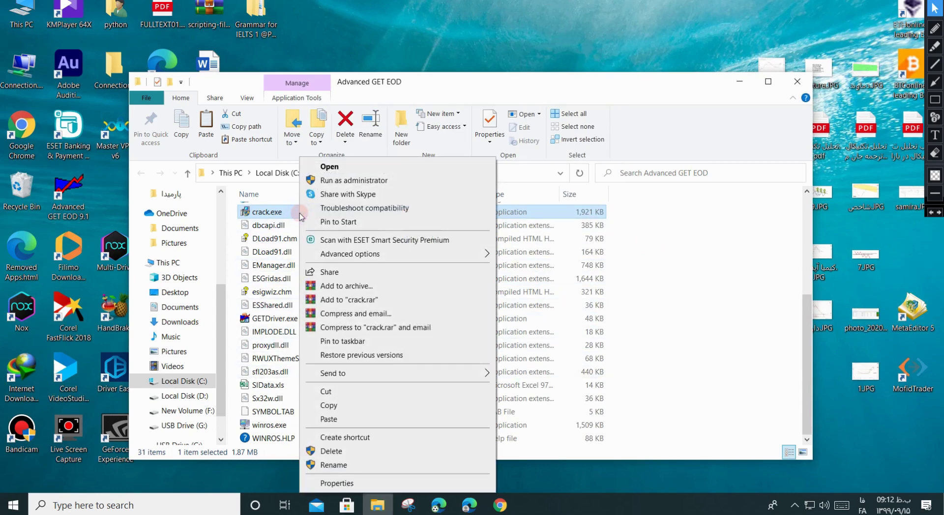
pyautogui.click(365, 182)
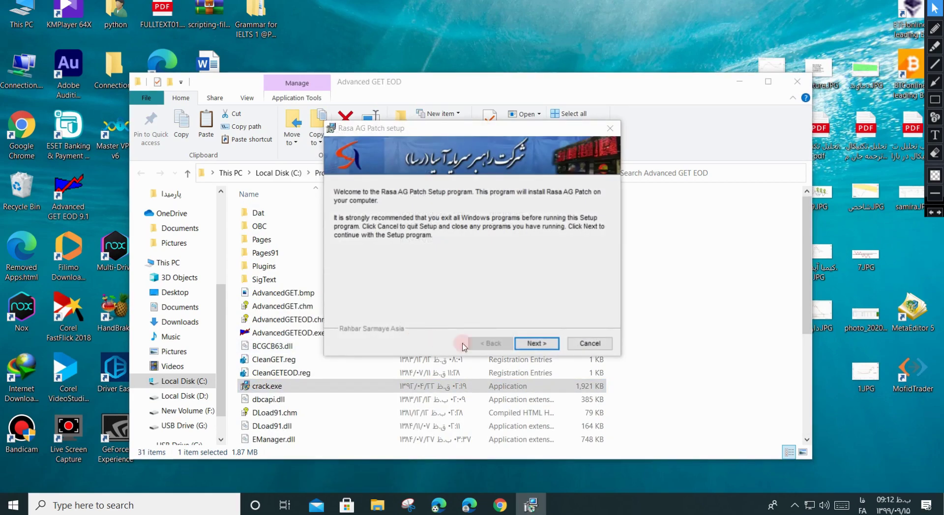
pyautogui.click(536, 343)
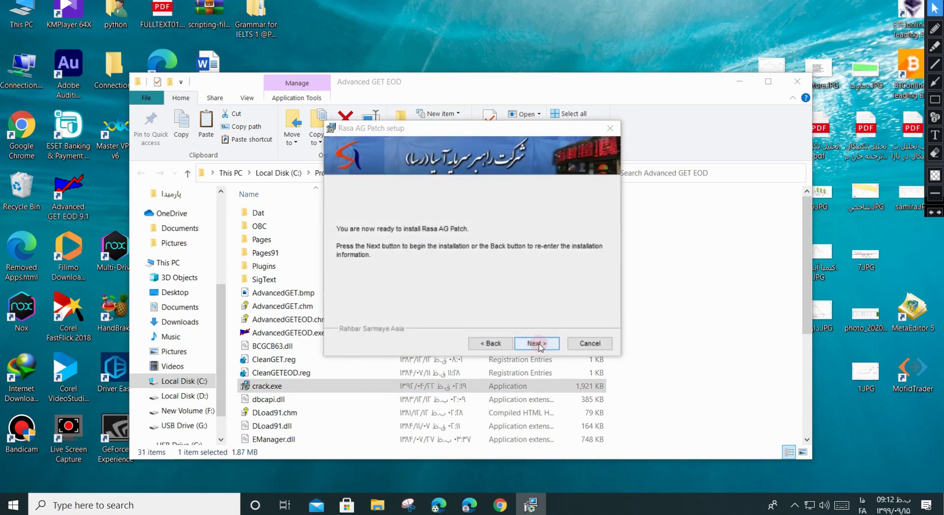
pyautogui.click(539, 342)
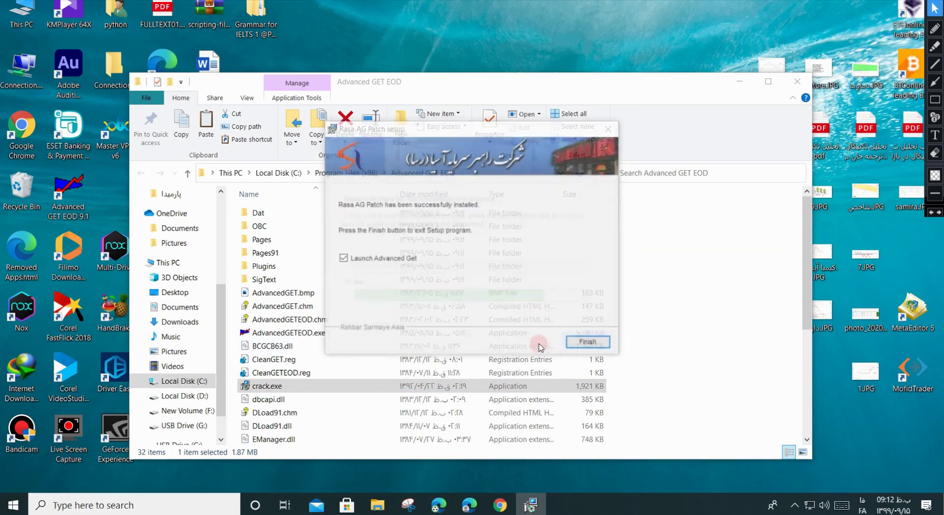
pyautogui.click(589, 345)
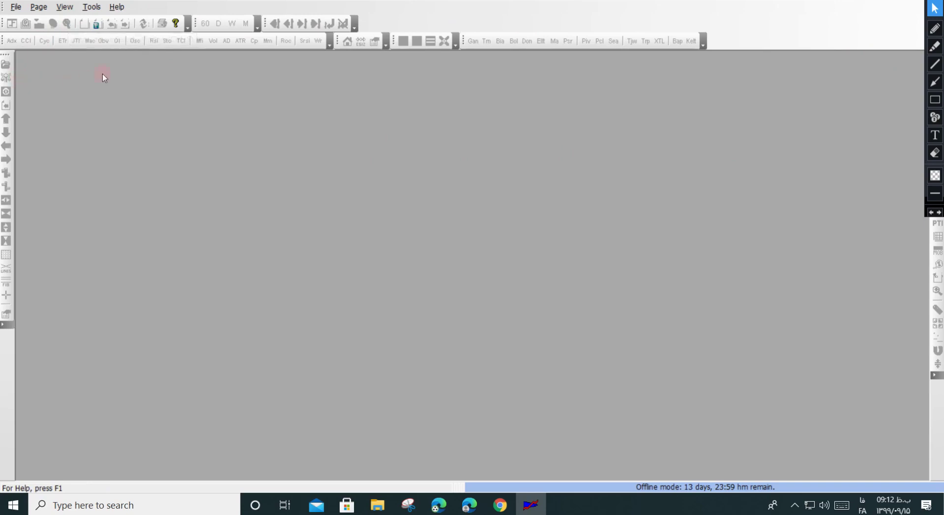
# - Show and dock all toolbars in Advanced GET EOD
pyautogui.click(69, 8)
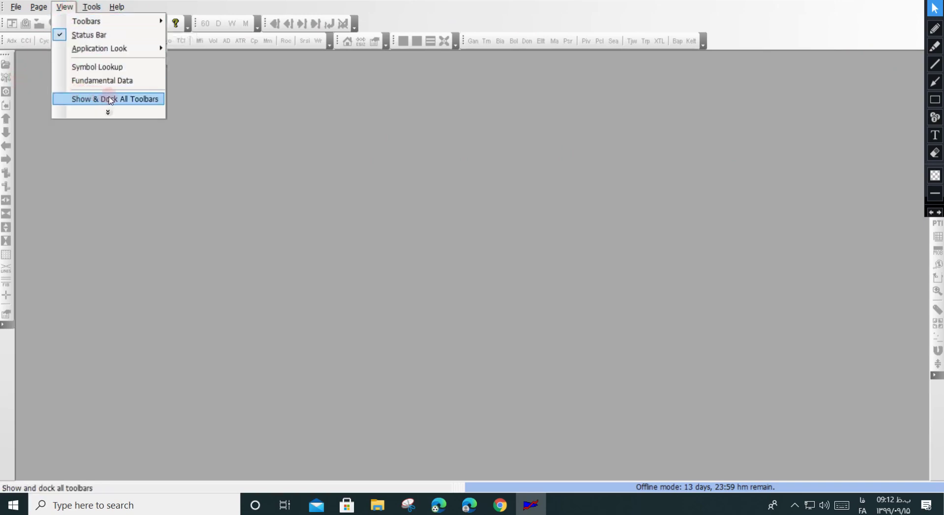
pyautogui.click(155, 100)
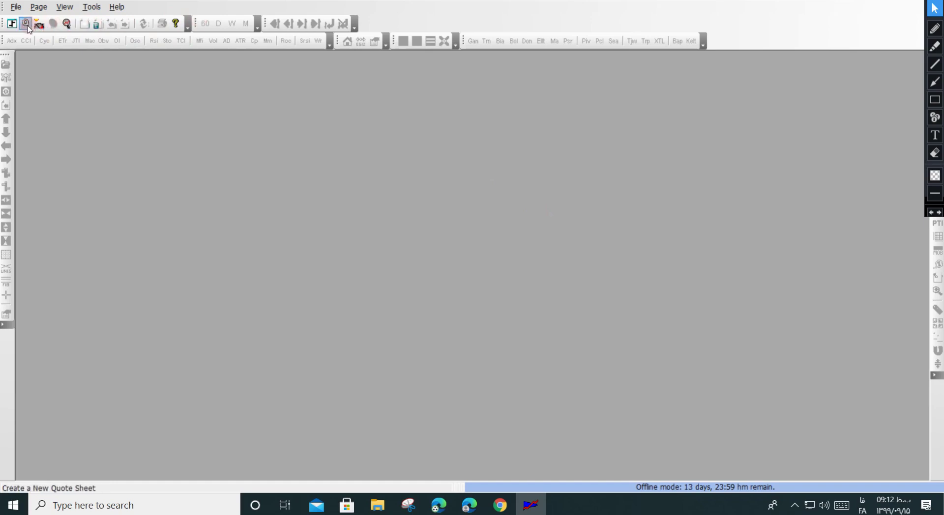
# - Open the data path settings and remove the existing MetaTrader 4 ASCII and eSignal entries
pyautogui.click(16, 7)
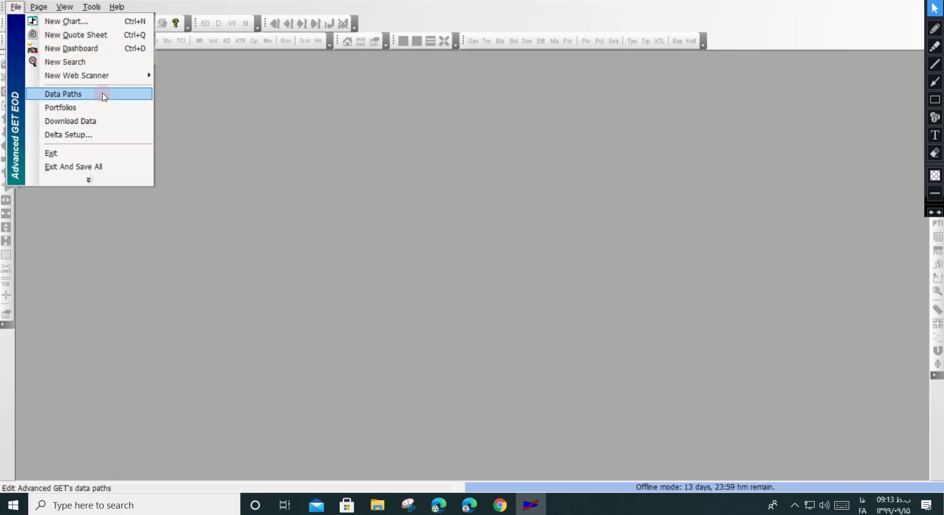
pyautogui.click(103, 94)
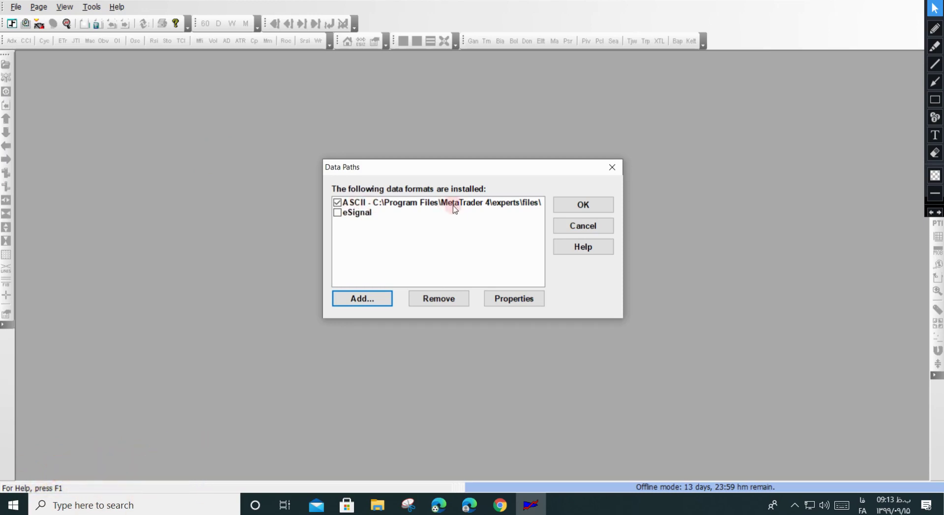
pyautogui.click(338, 202)
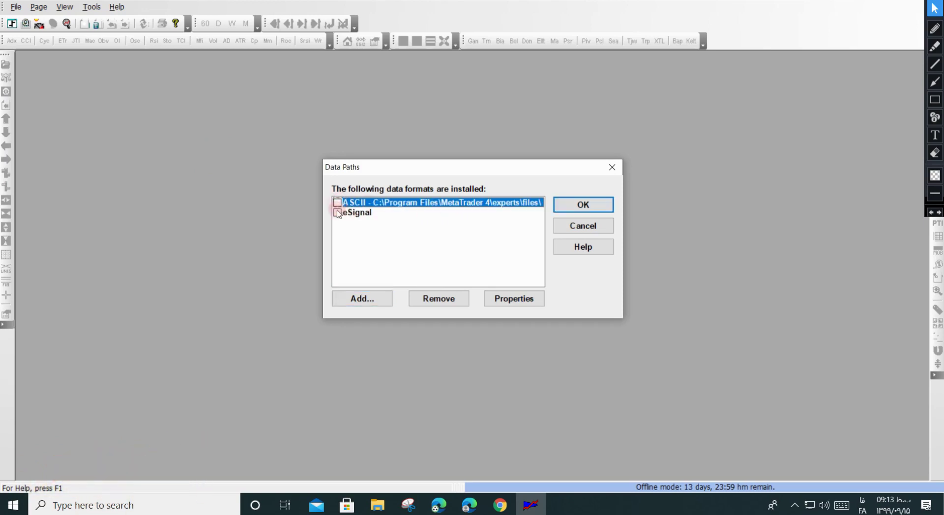
pyautogui.click(438, 298)
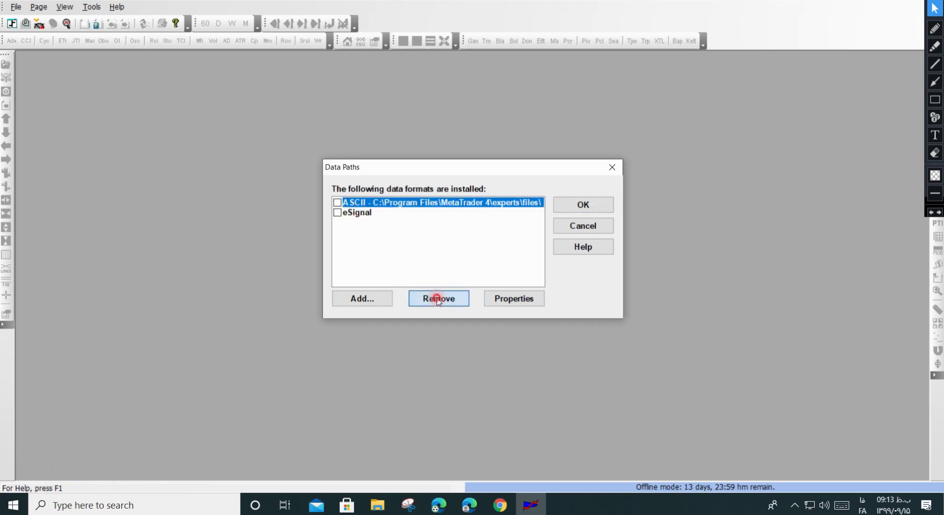
pyautogui.click(435, 301)
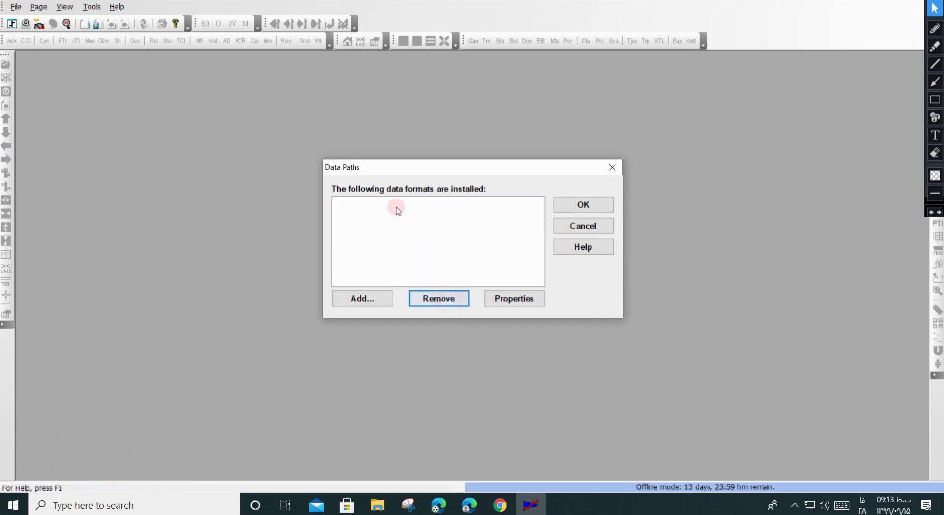
# - Add a new data path in the ASCII format
pyautogui.click(363, 299)
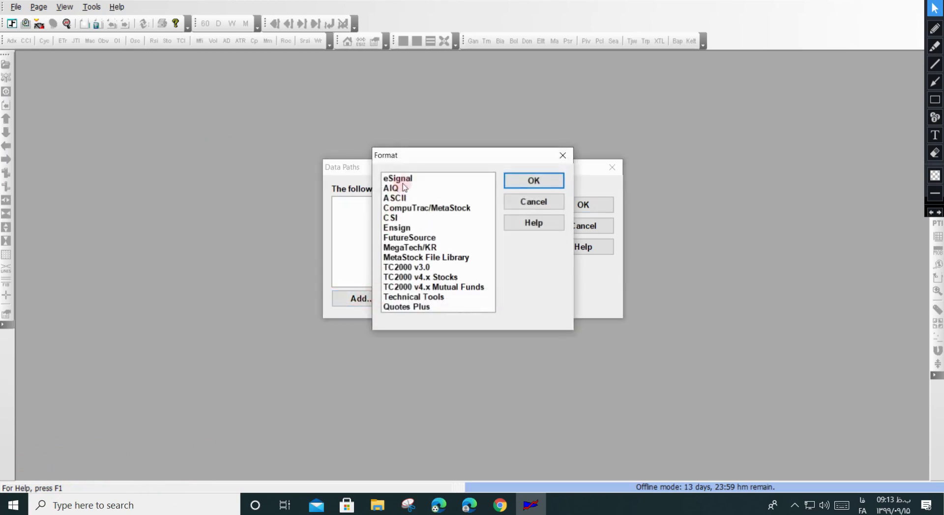
pyautogui.click(406, 199)
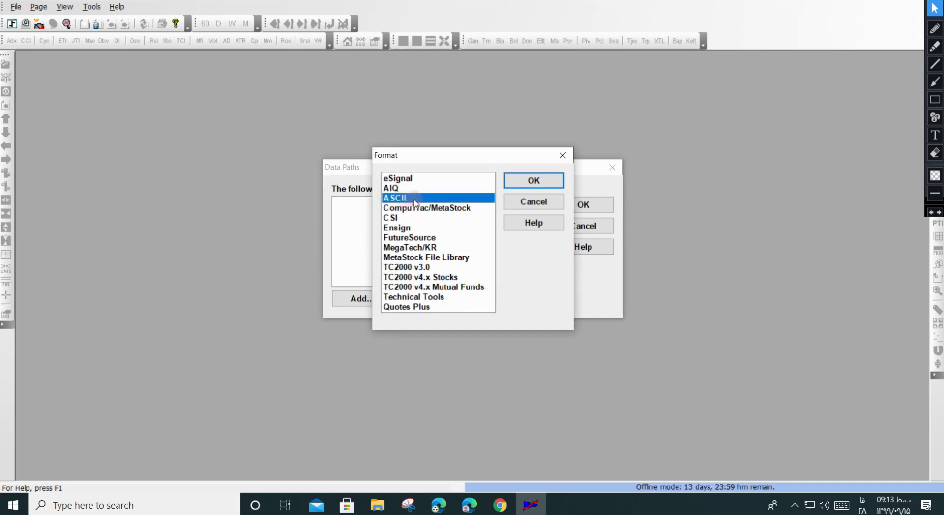
pyautogui.click(559, 182)
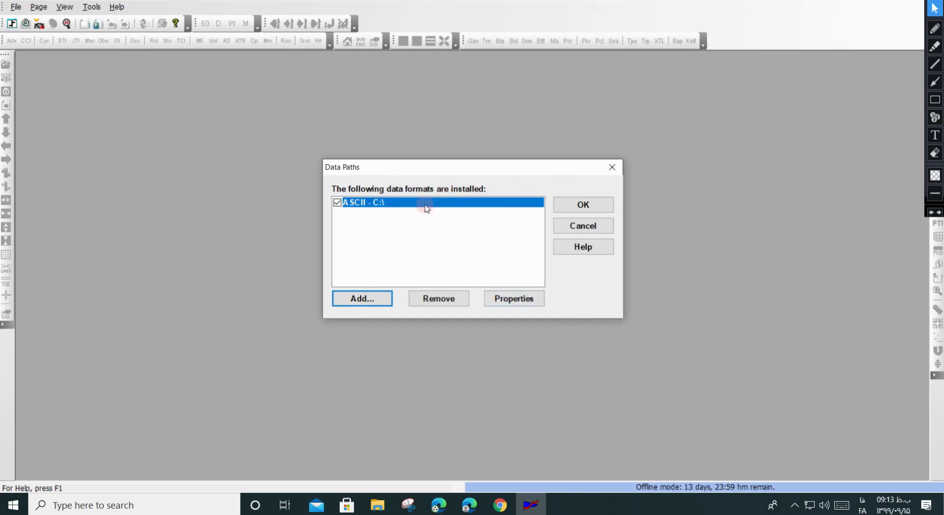
# - Open the properties of the ASCII data path and switch to File Explorer to browse the Advanced GET EOD folder
pyautogui.click(513, 298)
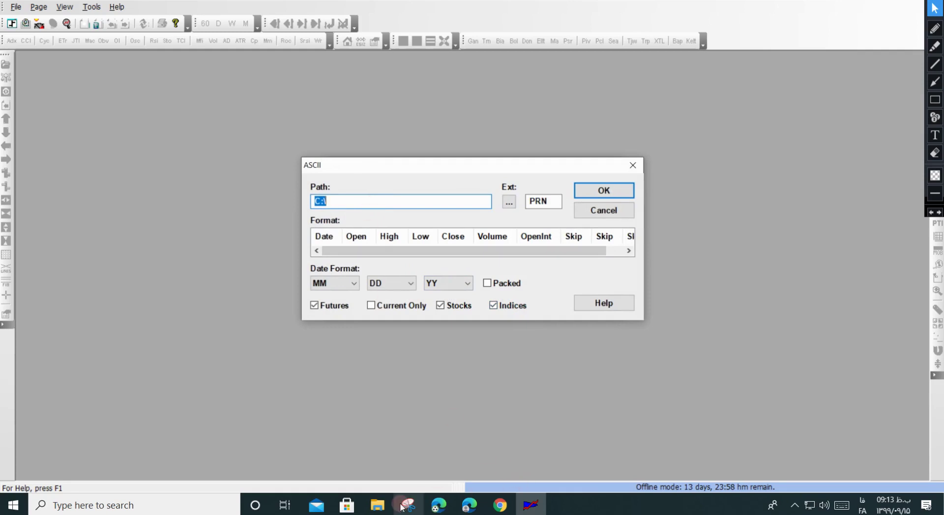
pyautogui.click(385, 509)
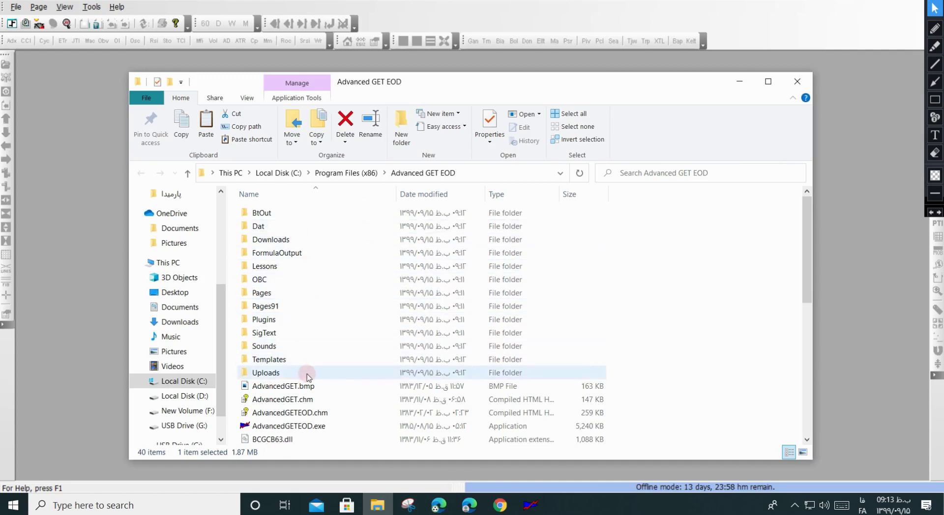
pyautogui.scroll(-2, 308, 373)
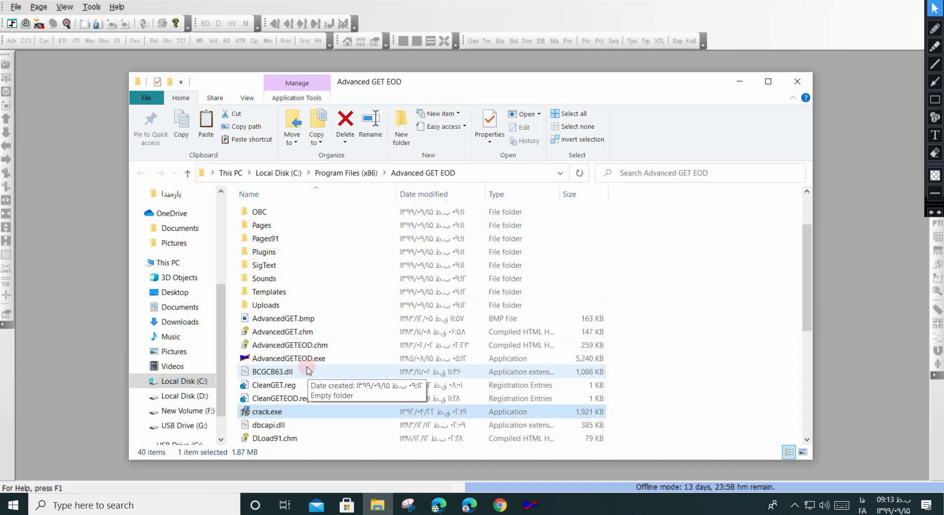